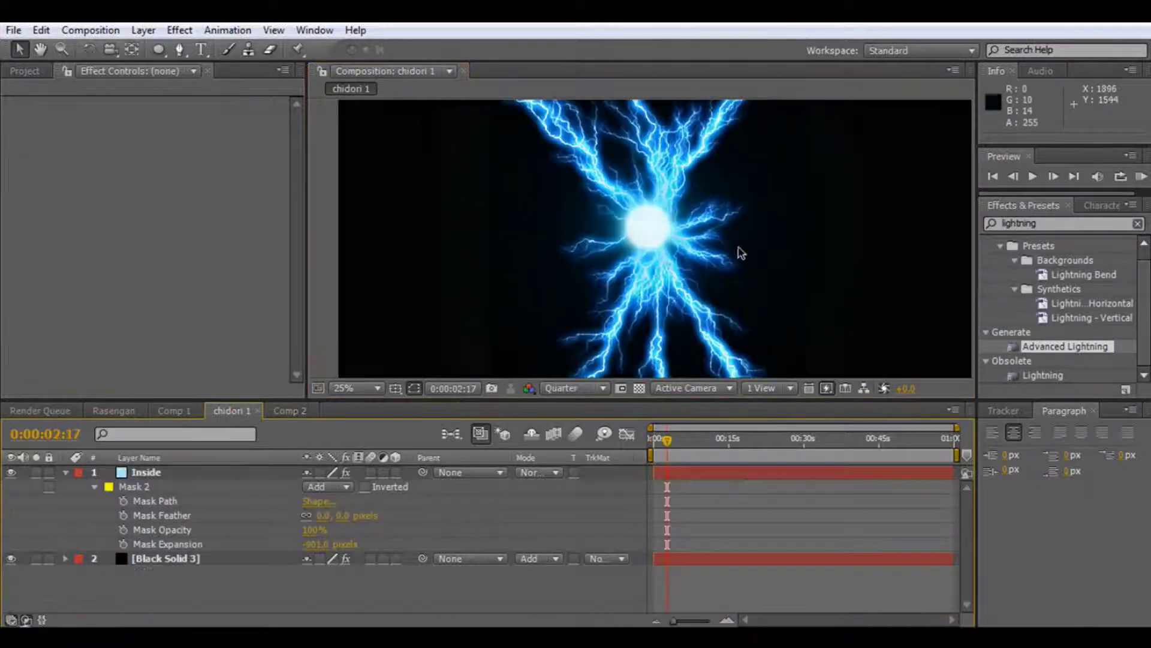
Look over the chidori 1 lightning, then bring up Comp 2 in the viewer.
{"action": "scroll", "coordinate": [646, 220], "scroll_direction": "down", "scroll_amount": 1}
{"action": "left_click_drag", "start_coordinate": [684, 180], "coordinate": [619, 210]}
{"action": "scroll", "coordinate": [645, 217], "scroll_direction": "up", "scroll_amount": 1}
{"action": "scroll", "coordinate": [619, 211], "scroll_direction": "up", "scroll_amount": 1}
{"action": "scroll", "coordinate": [640, 275], "scroll_direction": "down", "scroll_amount": 2}
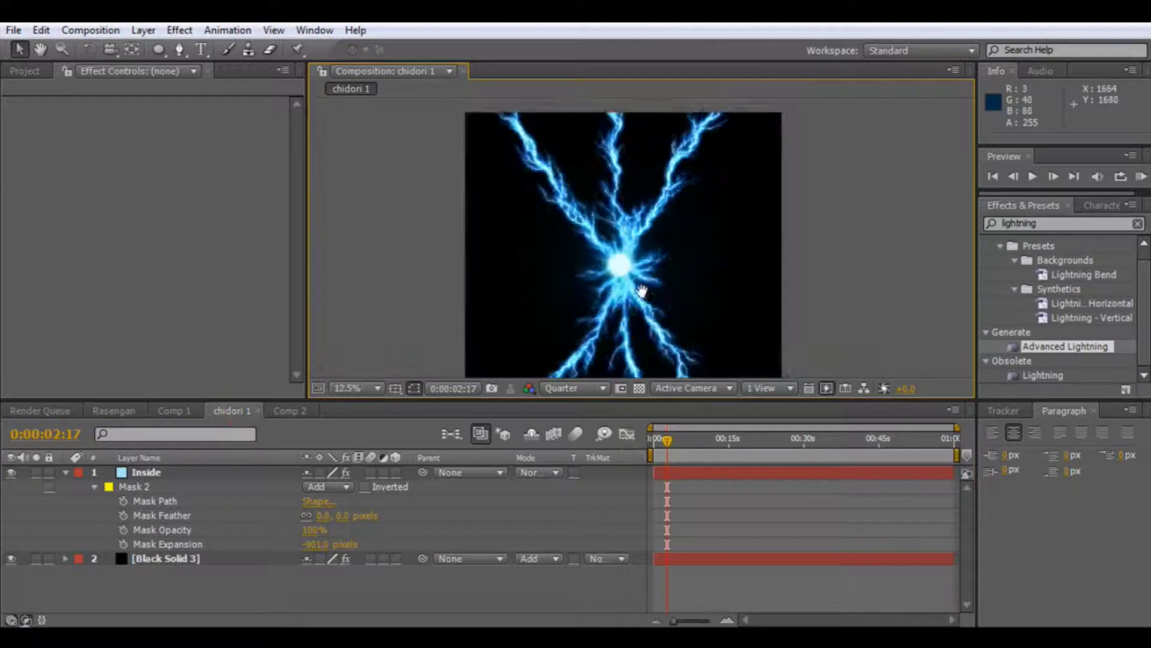
{"action": "left_click_drag", "start_coordinate": [653, 279], "coordinate": [671, 265]}
{"action": "scroll", "coordinate": [671, 265], "scroll_direction": "up", "scroll_amount": 1}
{"action": "left_click", "coordinate": [290, 410]}
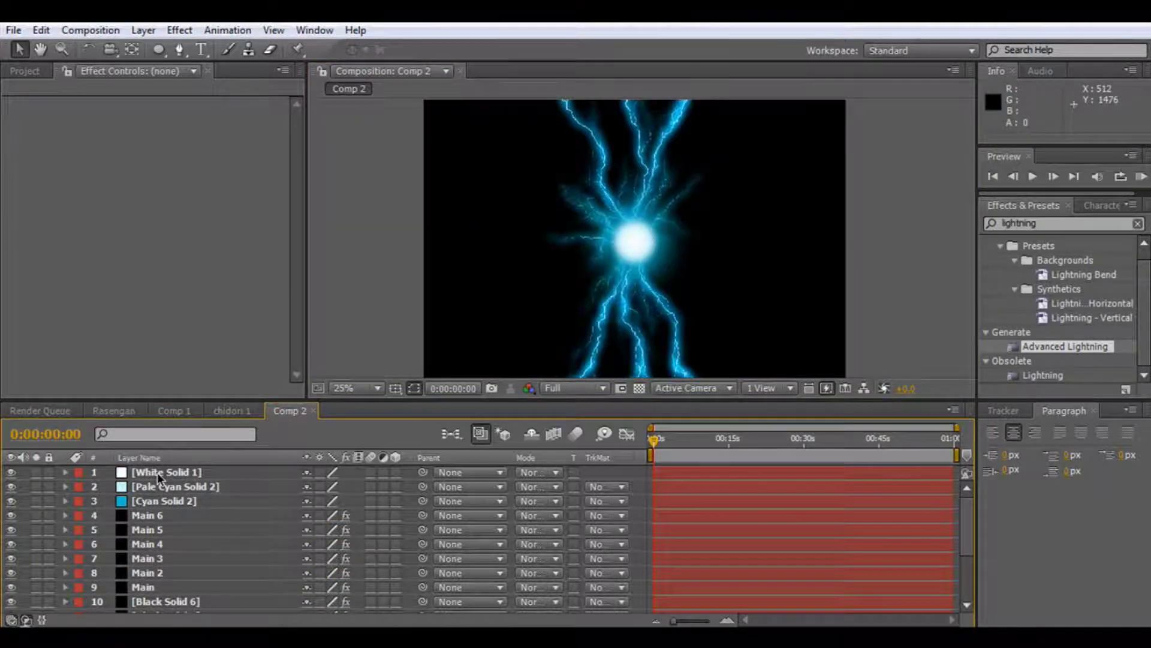
Apply a default Stylize > Glow effect to White Solid 1, with the view at 50%.
{"action": "left_click", "coordinate": [157, 473]}
{"action": "scroll", "coordinate": [678, 216], "scroll_direction": "up", "scroll_amount": 3}
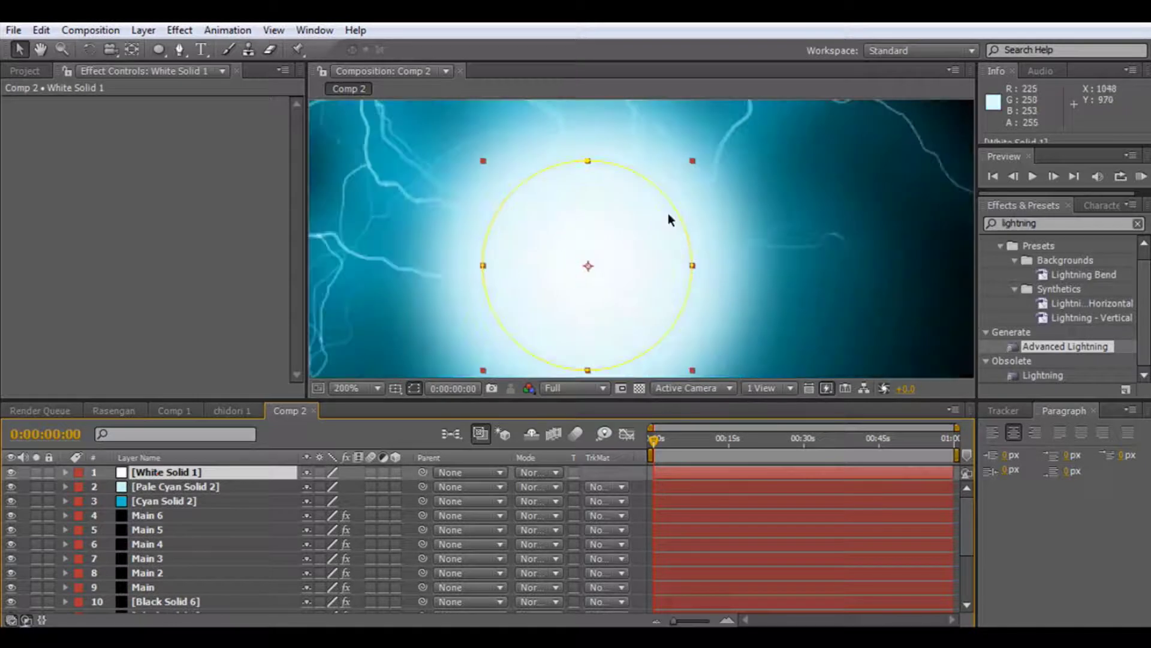
{"action": "scroll", "coordinate": [667, 215], "scroll_direction": "down", "scroll_amount": 3}
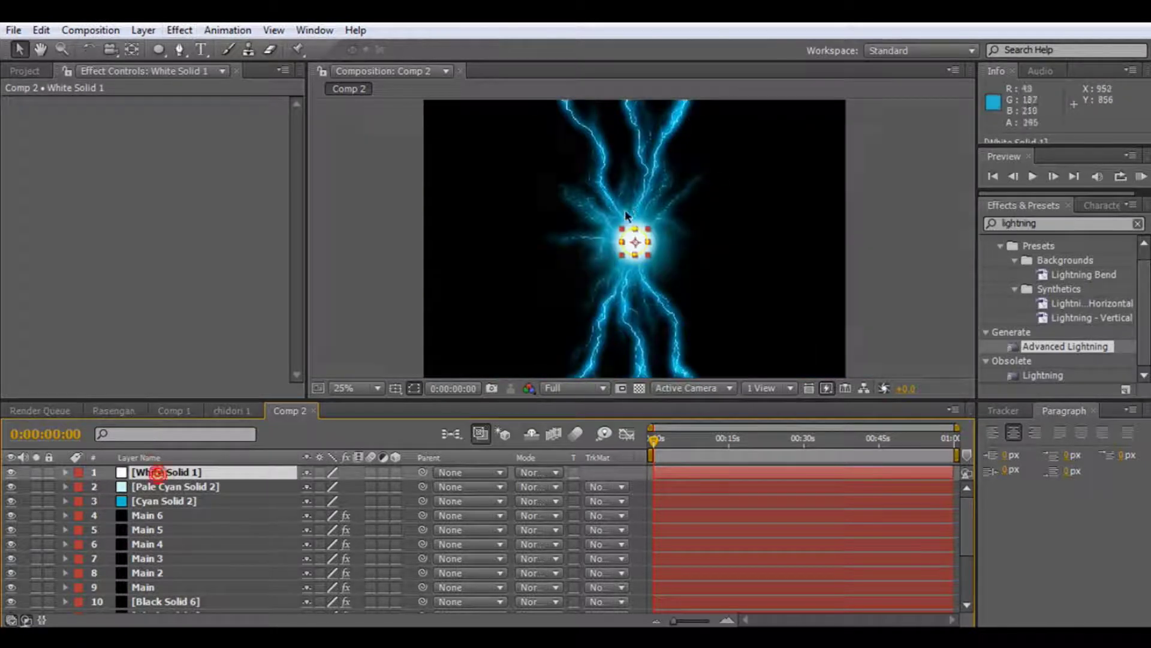
{"action": "key", "text": "period"}
{"action": "left_click", "coordinate": [179, 31]}
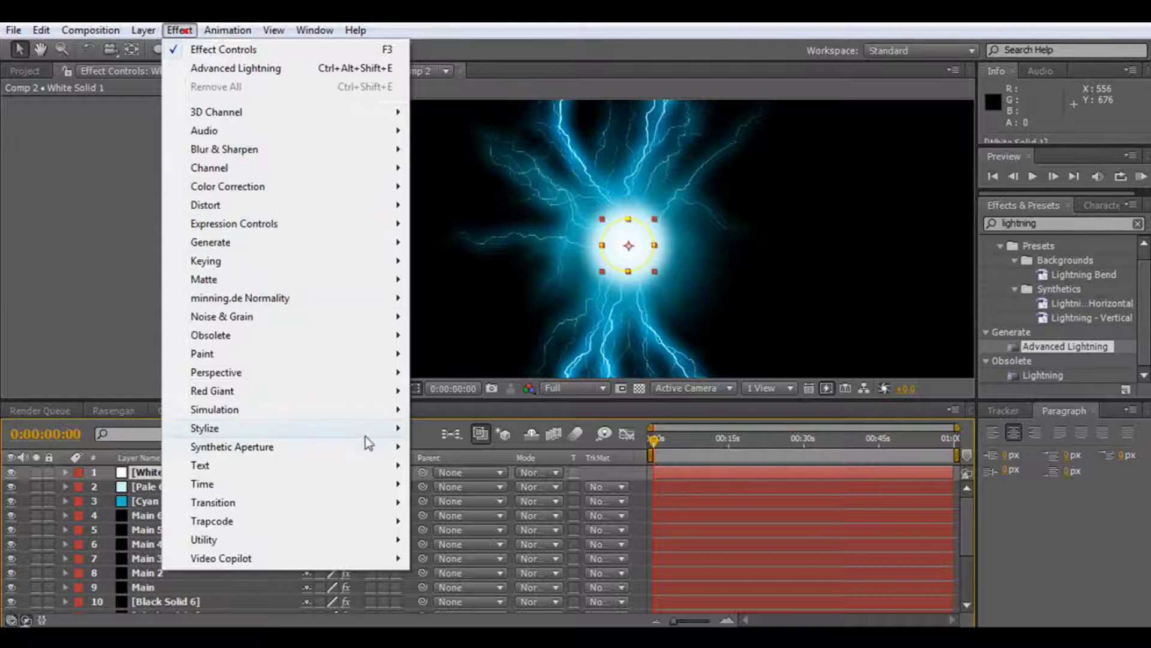
{"action": "mouse_move", "coordinate": [366, 436]}
{"action": "left_click", "coordinate": [465, 280]}
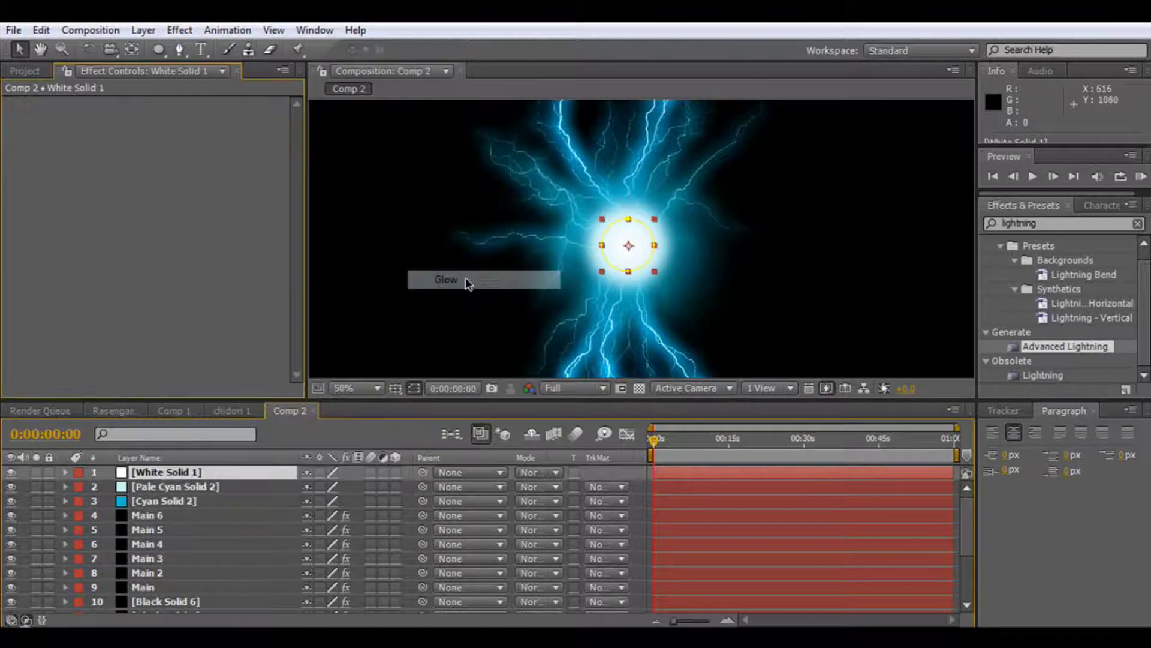
{"action": "scroll", "coordinate": [461, 257], "scroll_direction": "down", "scroll_amount": 4}
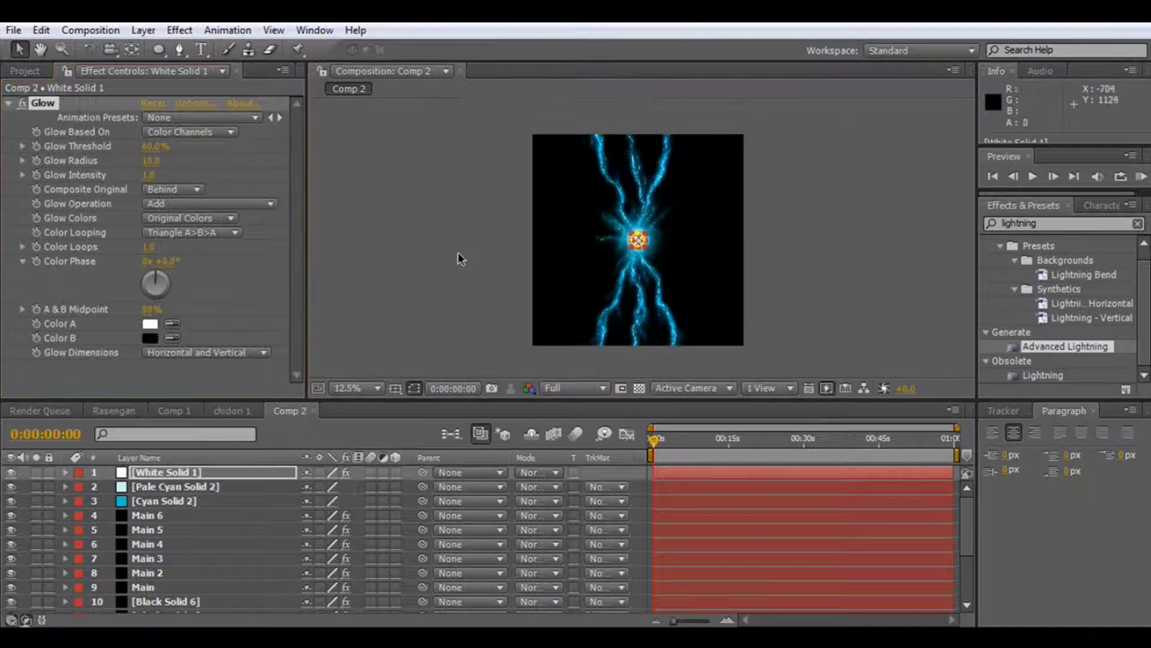
{"action": "scroll", "coordinate": [459, 258], "scroll_direction": "up", "scroll_amount": 6}
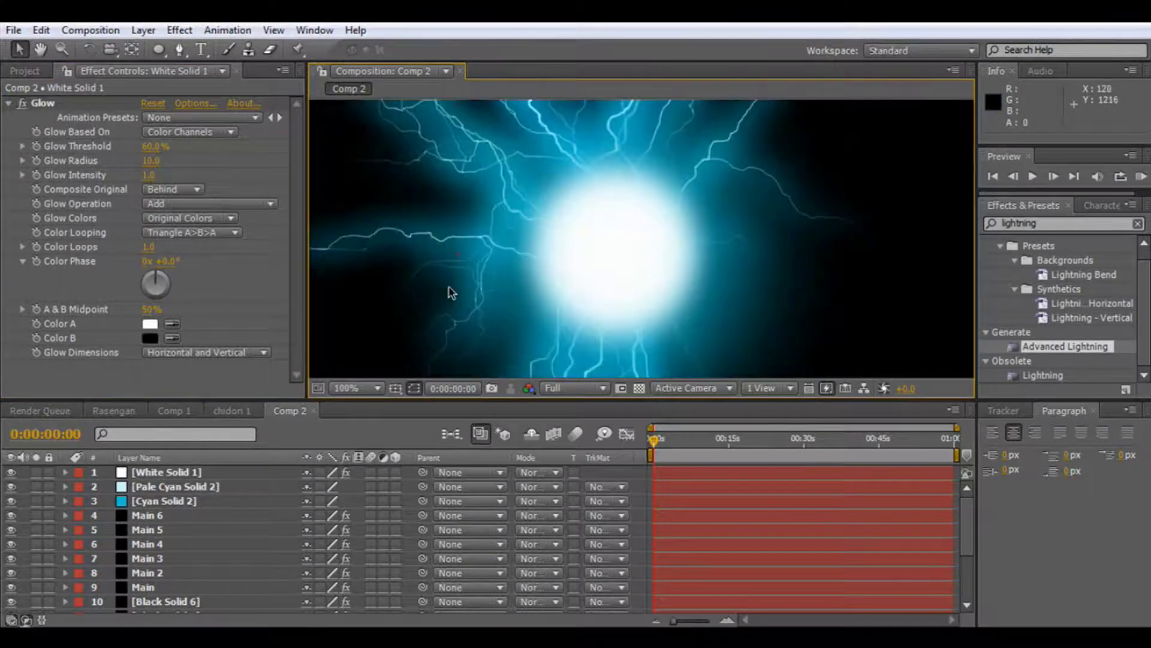
{"action": "scroll", "coordinate": [452, 292], "scroll_direction": "down", "scroll_amount": 2}
Copy White Solid 1's Glow and paste it onto layers 2 through 17.
{"action": "left_click", "coordinate": [42, 105]}
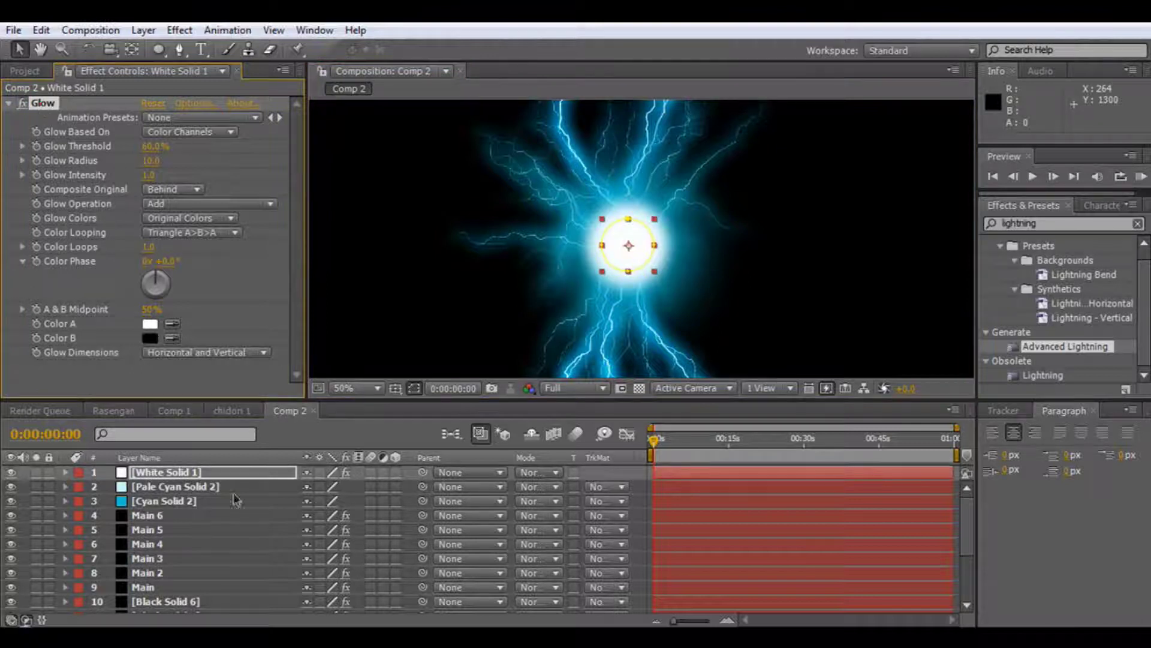
{"action": "left_click", "coordinate": [148, 488]}
{"action": "scroll", "coordinate": [186, 623], "scroll_direction": "down", "scroll_amount": 3}
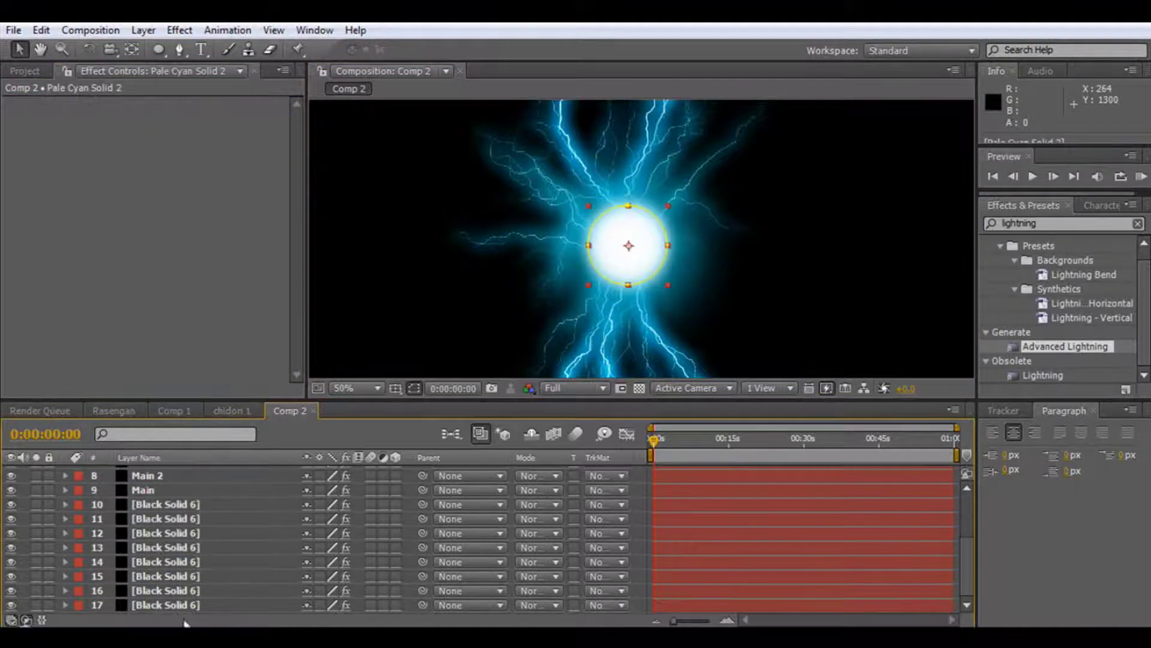
{"action": "left_click", "coordinate": [163, 606], "text": "shift"}
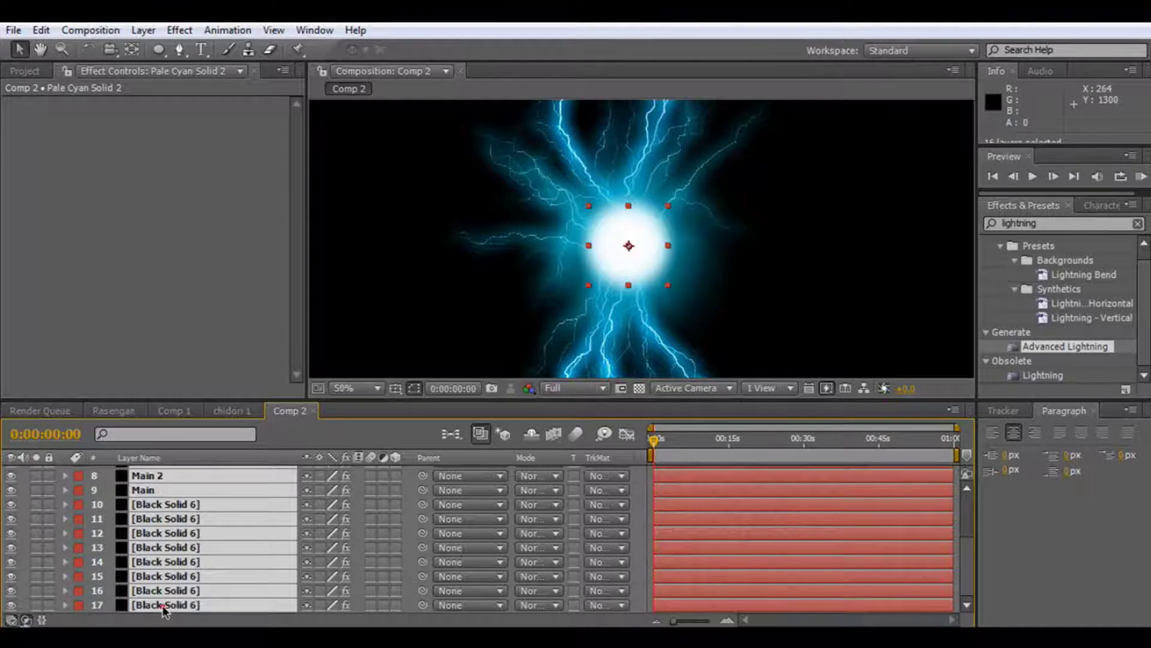
{"action": "key", "text": "ctrl+v"}
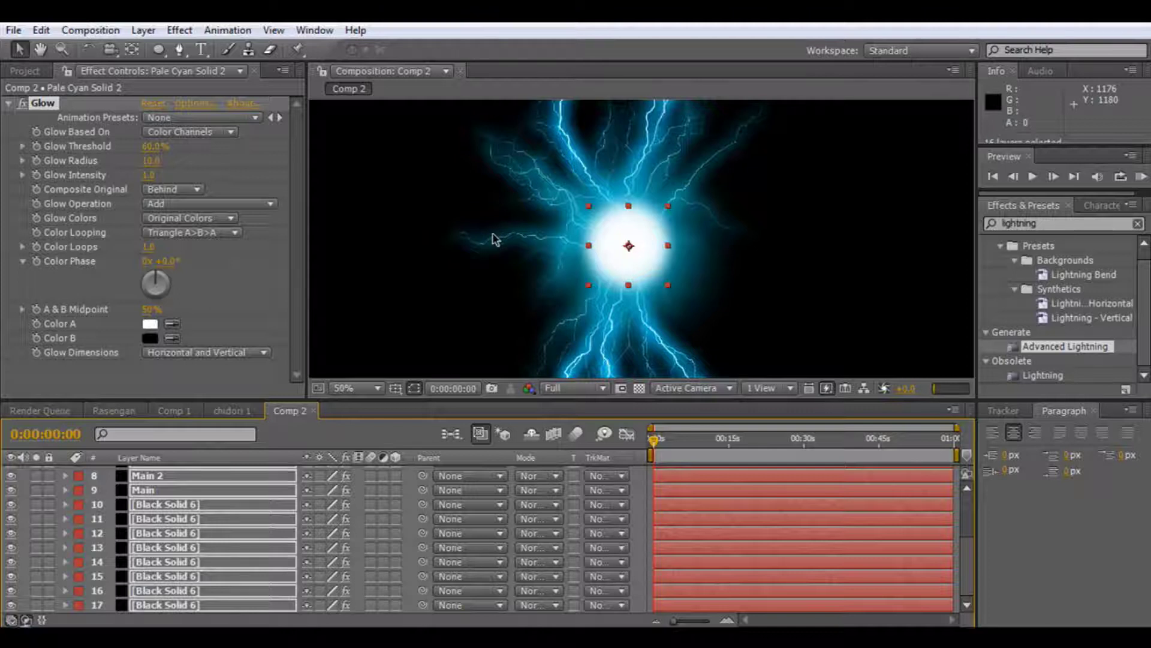
Inspect the glowing lightning strands around and below the ball.
{"action": "left_click", "coordinate": [467, 243]}
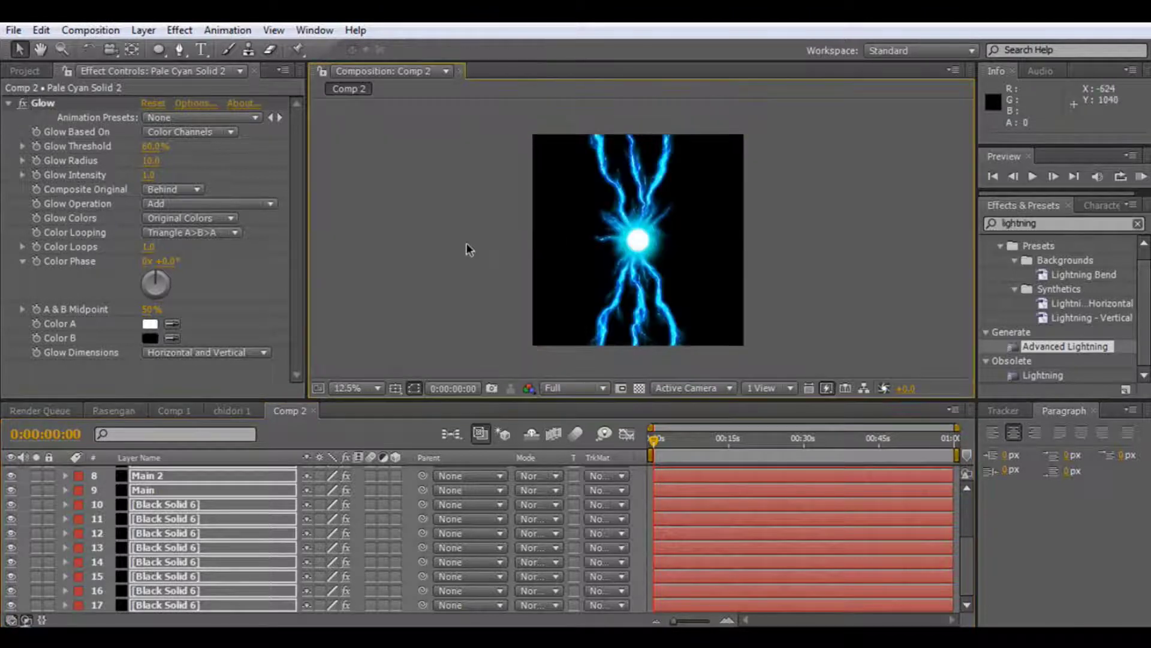
{"action": "scroll", "coordinate": [548, 234], "scroll_direction": "down", "scroll_amount": 1}
{"action": "scroll", "coordinate": [546, 228], "scroll_direction": "up", "scroll_amount": 1}
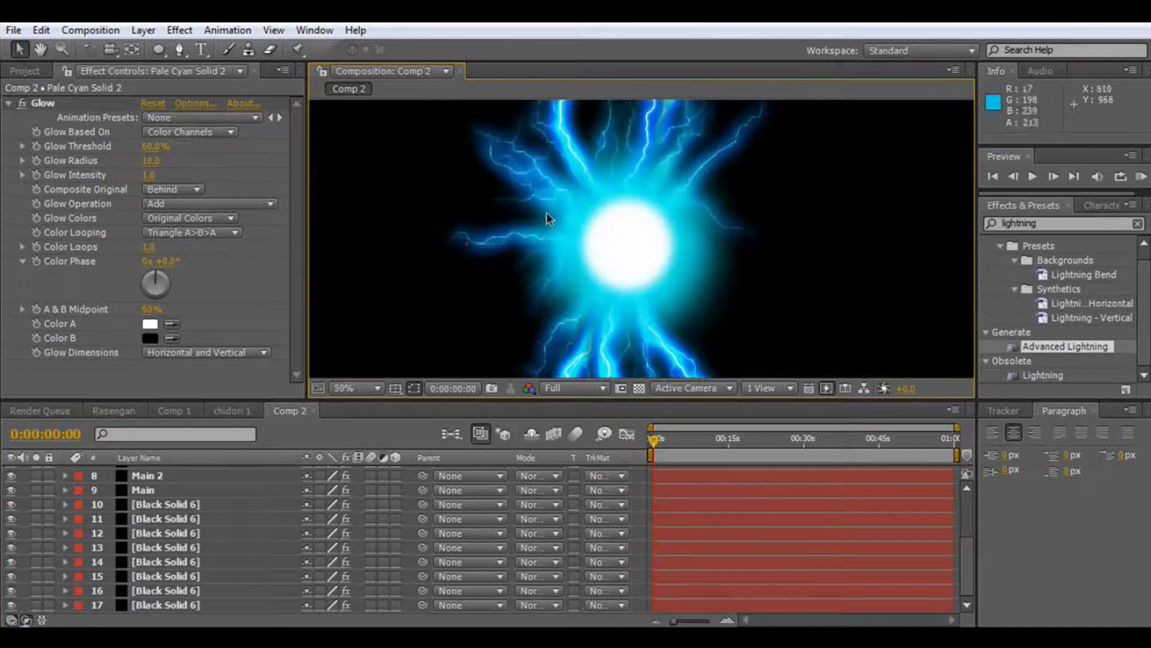
{"action": "left_click_drag", "start_coordinate": [544, 222], "coordinate": [533, 337]}
{"action": "left_click_drag", "start_coordinate": [552, 168], "coordinate": [560, 244]}
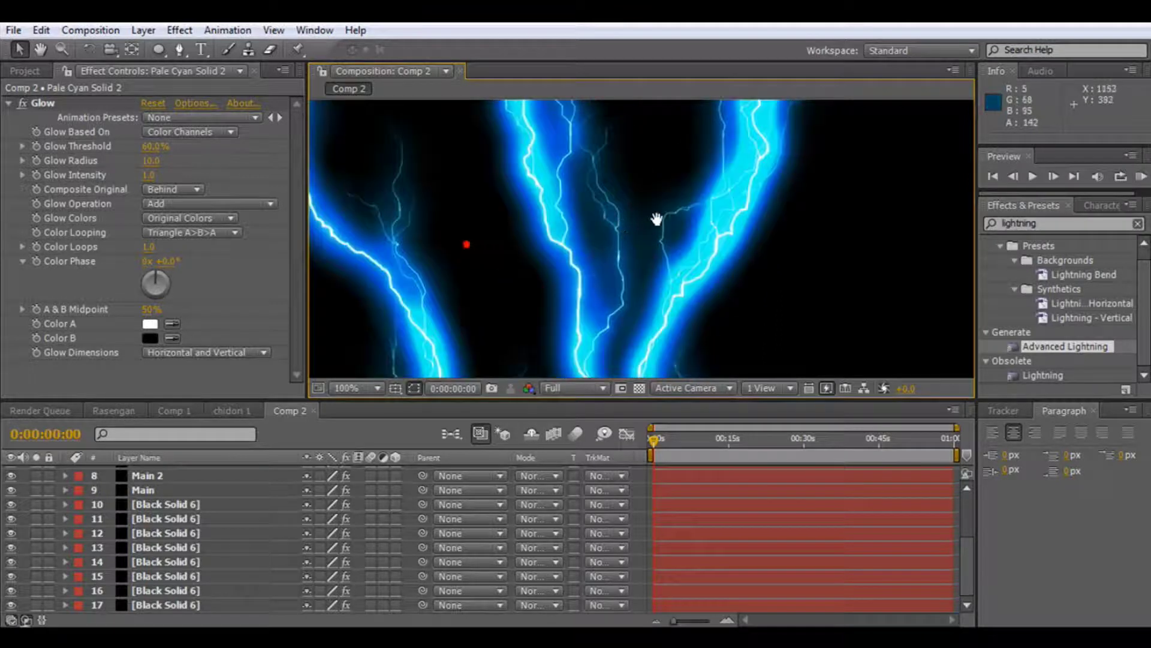
{"action": "scroll", "coordinate": [635, 241], "scroll_direction": "down", "scroll_amount": 4}
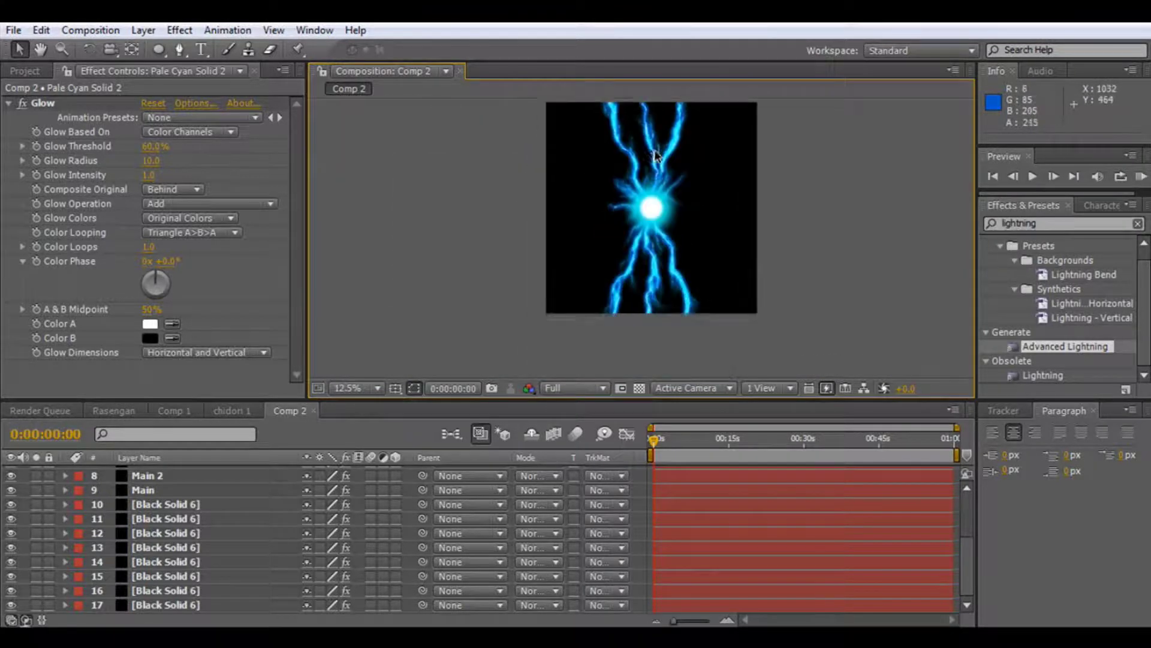
{"action": "scroll", "coordinate": [637, 188], "scroll_direction": "up", "scroll_amount": 6}
{"action": "left_click_drag", "start_coordinate": [640, 193], "coordinate": [619, 257]}
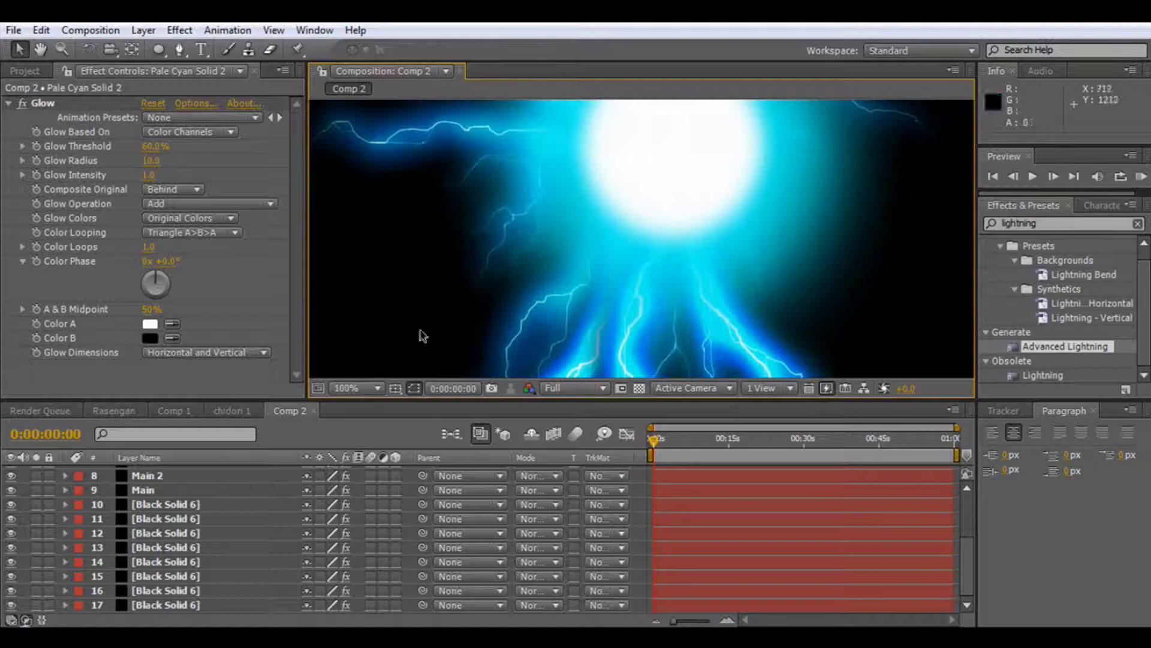
{"action": "scroll", "coordinate": [532, 275], "scroll_direction": "down", "scroll_amount": 2}
{"action": "scroll", "coordinate": [532, 275], "scroll_direction": "up", "scroll_amount": 1}
{"action": "left_click_drag", "start_coordinate": [527, 276], "coordinate": [480, 341]}
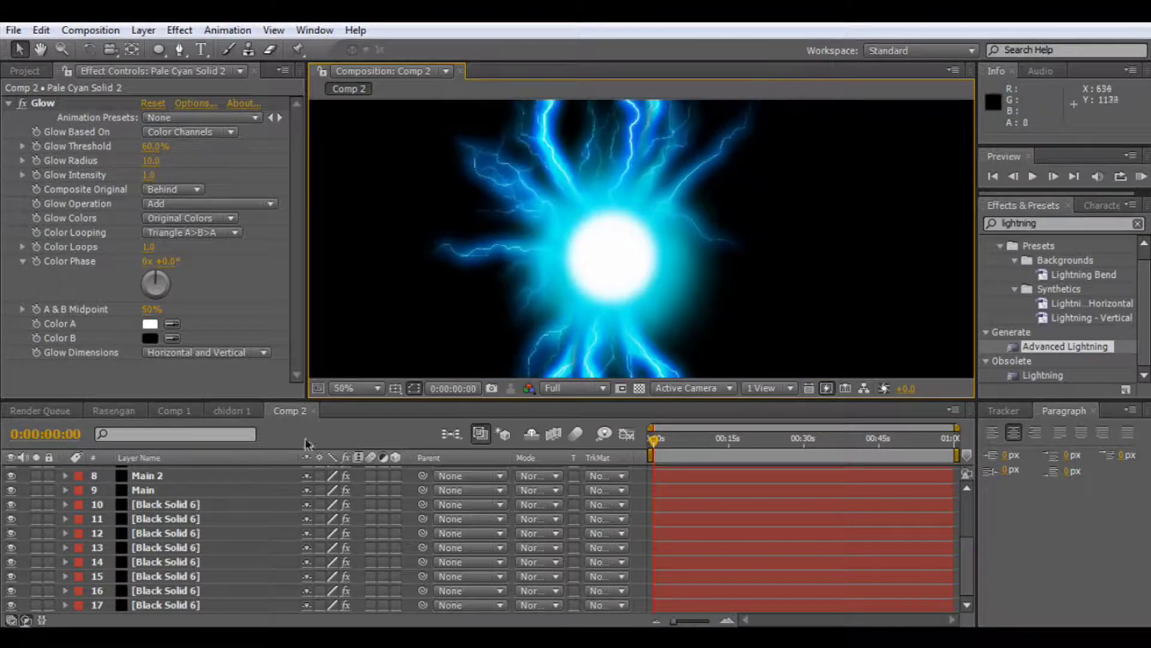
{"action": "scroll", "coordinate": [168, 508], "scroll_direction": "up", "scroll_amount": 3}
Remove the Glow from Cyan Solid 2 and Pale Cyan Solid 2.
{"action": "left_click", "coordinate": [165, 504]}
{"action": "left_click", "coordinate": [163, 488], "text": "ctrl"}
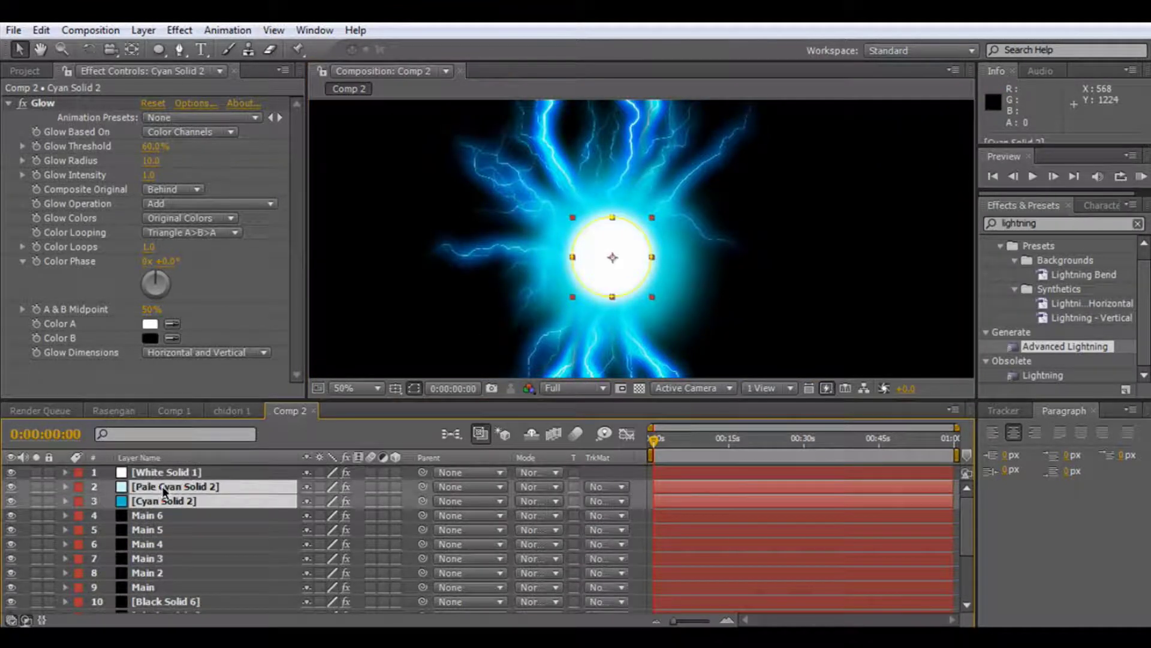
{"action": "key", "text": "ctrl+shift+e"}
{"action": "scroll", "coordinate": [560, 205], "scroll_direction": "down", "scroll_amount": 3}
{"action": "left_click", "coordinate": [481, 218]}
{"action": "scroll", "coordinate": [480, 219], "scroll_direction": "up", "scroll_amount": 2}
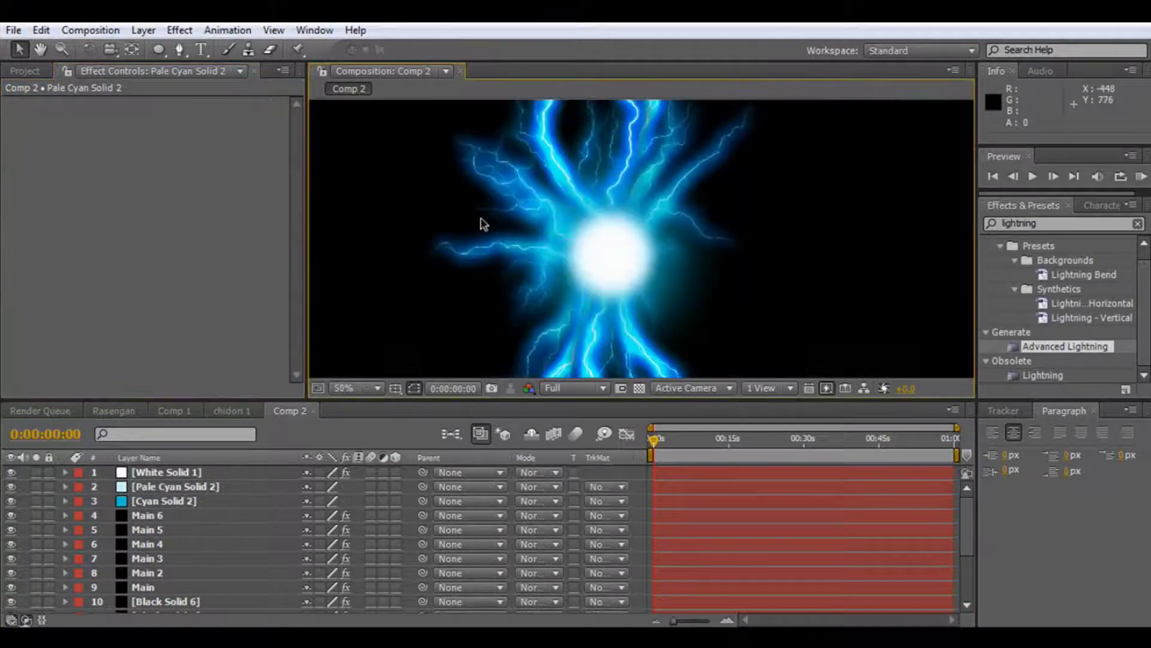
Add naruto_sasuke0004.jpg to Comp 2 beneath all the lightning layers.
{"action": "left_click", "coordinate": [24, 71]}
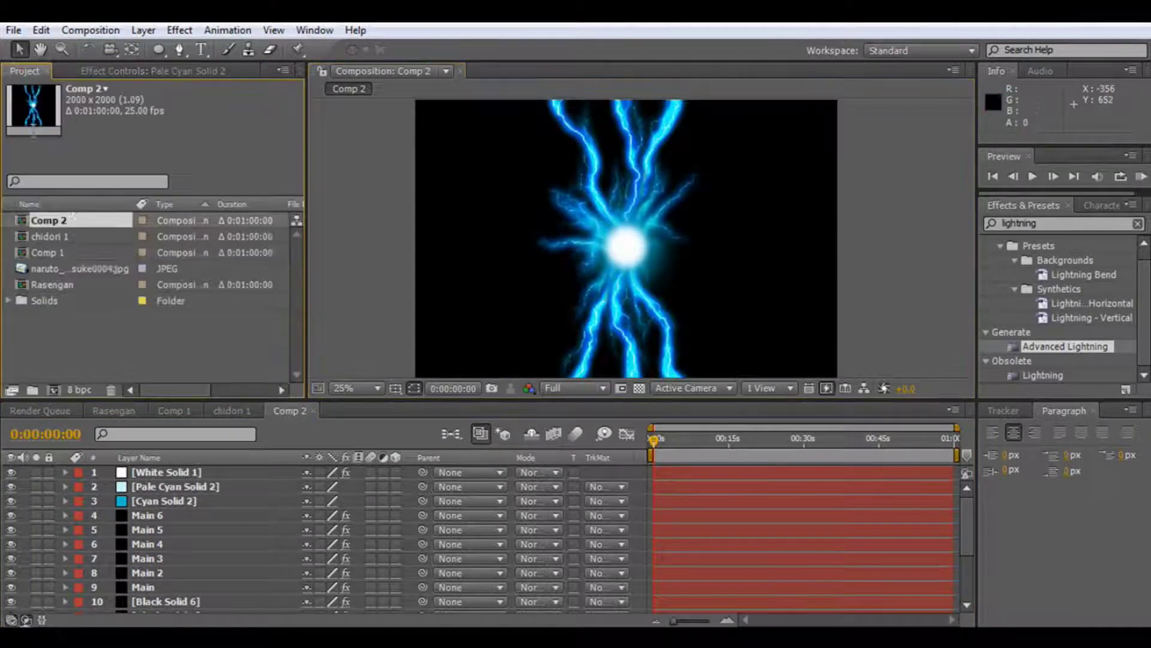
{"action": "left_click_drag", "start_coordinate": [60, 268], "coordinate": [641, 257]}
{"action": "scroll", "coordinate": [642, 258], "scroll_direction": "down", "scroll_amount": 1}
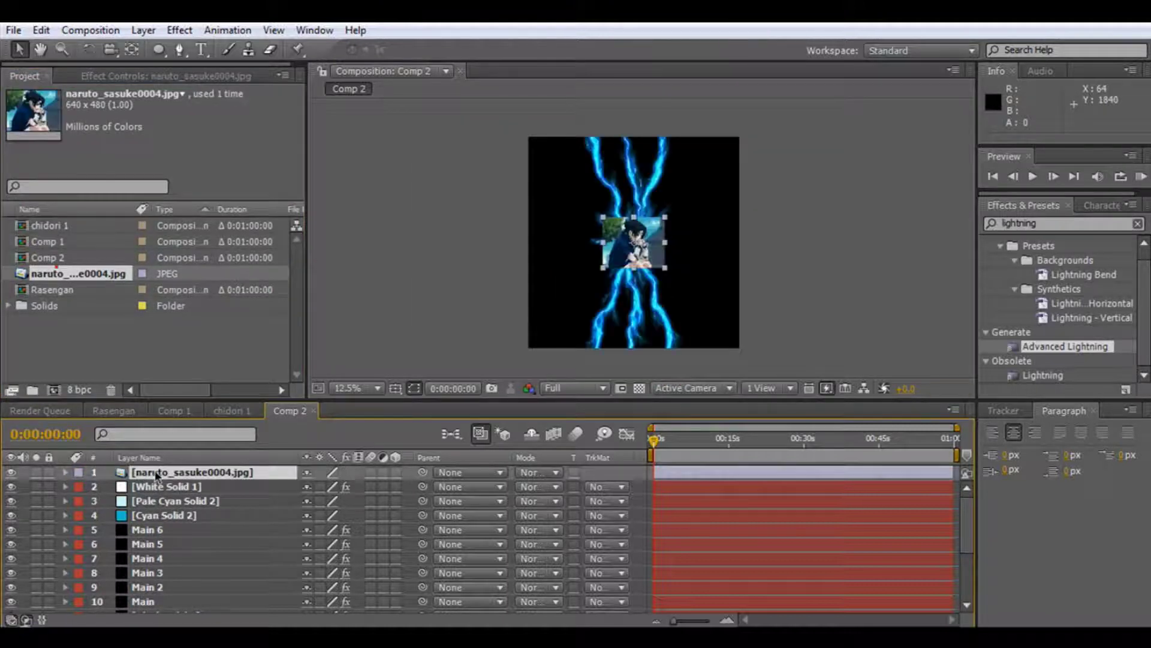
{"action": "left_click_drag", "start_coordinate": [151, 471], "coordinate": [681, 288]}
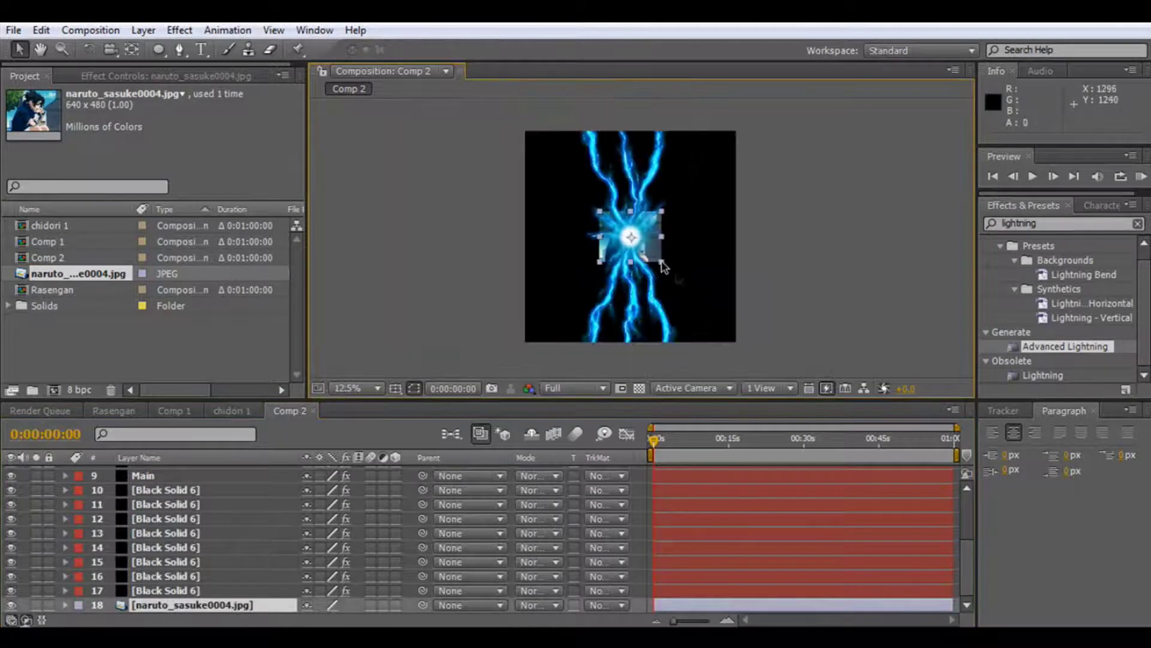
Scale the Sasuke image up to fill the frame and scrub to preview the lightning over it.
{"action": "left_click_drag", "start_coordinate": [663, 267], "coordinate": [773, 360]}
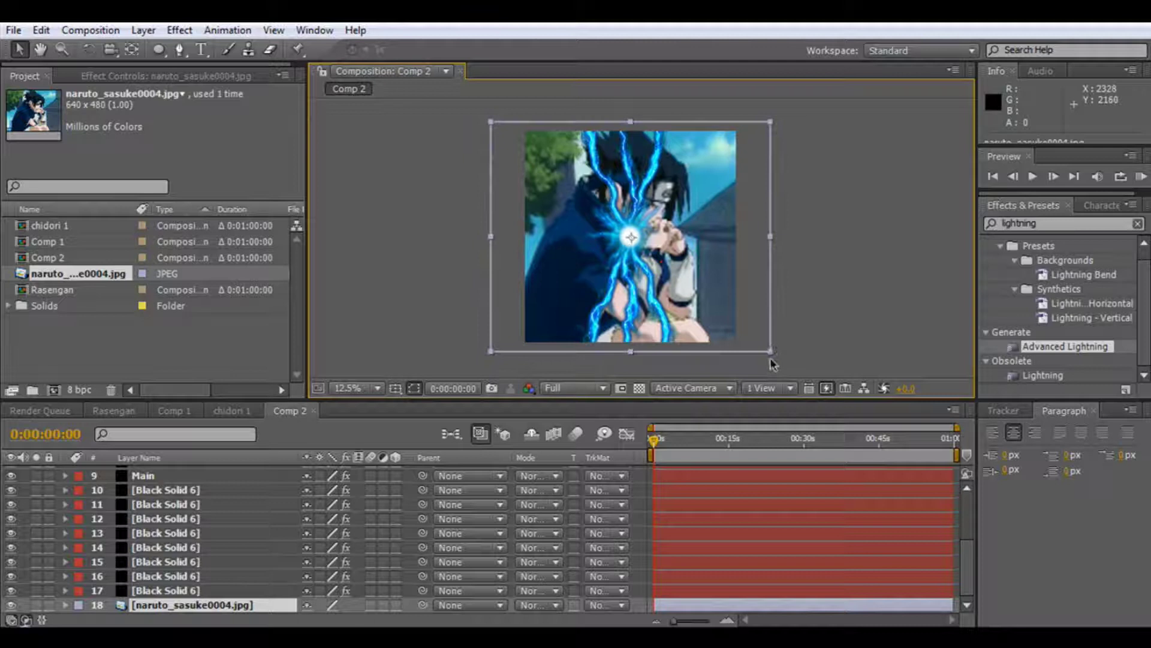
{"action": "scroll", "coordinate": [772, 345], "scroll_direction": "up", "scroll_amount": 1}
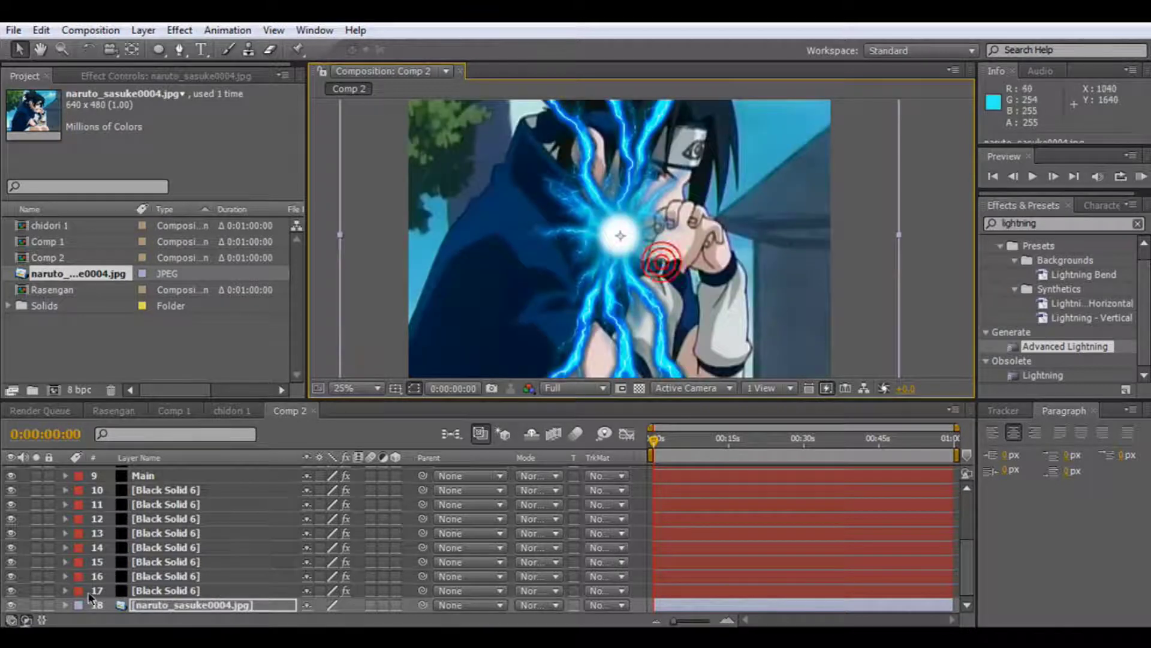
{"action": "left_click", "coordinate": [644, 564]}
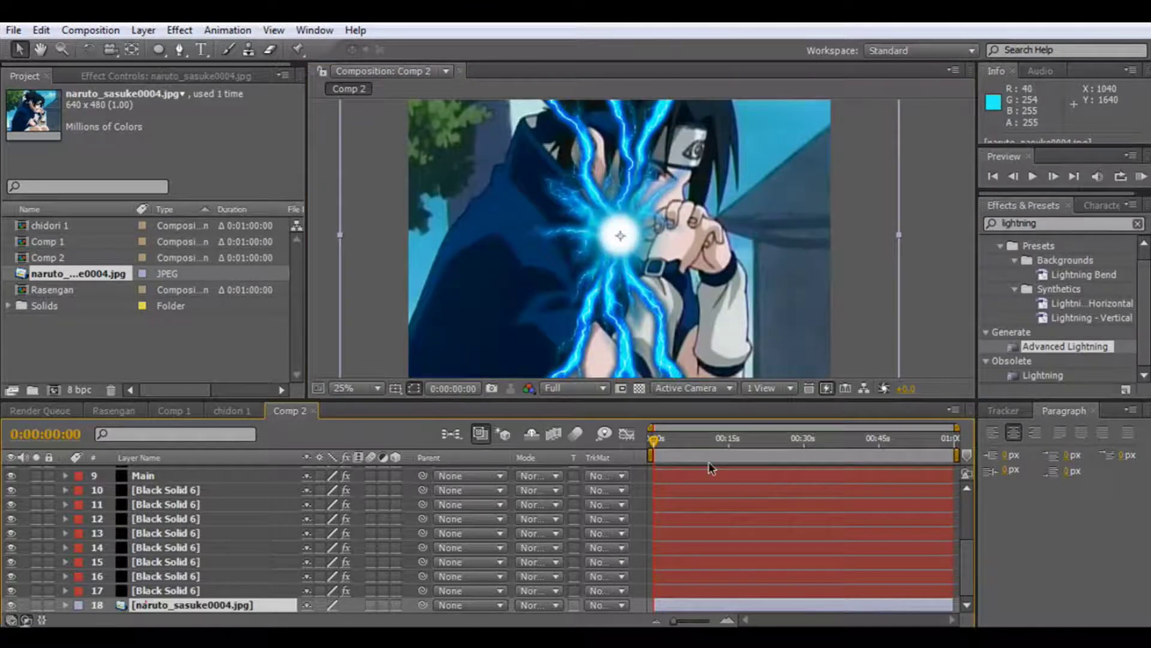
{"action": "left_click_drag", "start_coordinate": [654, 443], "coordinate": [572, 460]}
Delete the naruto_sasuke0004.jpg layer from Comp 2.
{"action": "key", "text": "Delete"}
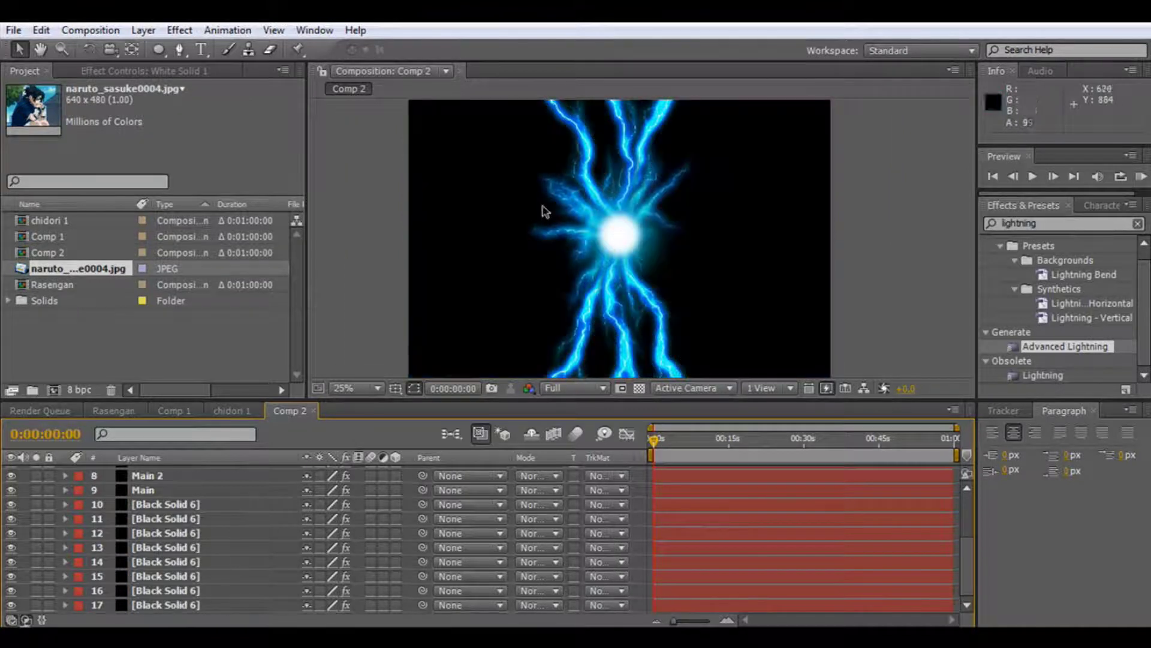
{"action": "key", "text": "comma"}
{"action": "key", "text": "period"}
{"action": "scroll", "coordinate": [161, 525], "scroll_direction": "up", "scroll_amount": 2}
Keyframe Main 6's Conductivity State at the first frame and at 60 on the last frame.
{"action": "left_click", "coordinate": [150, 575]}
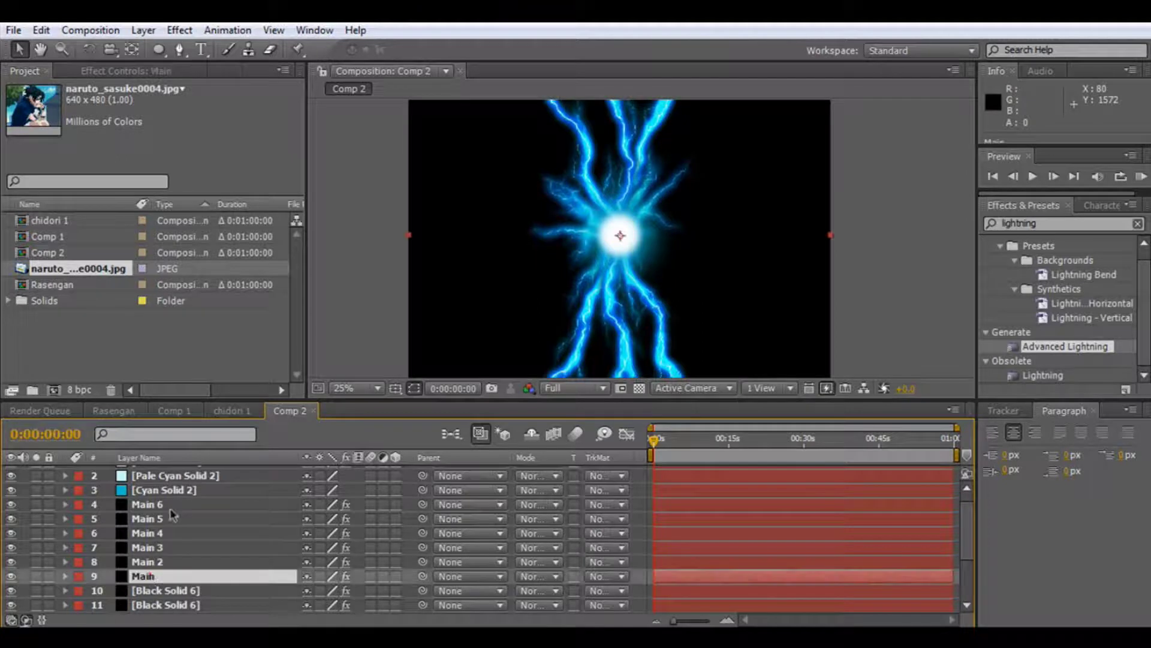
{"action": "left_click", "coordinate": [153, 506]}
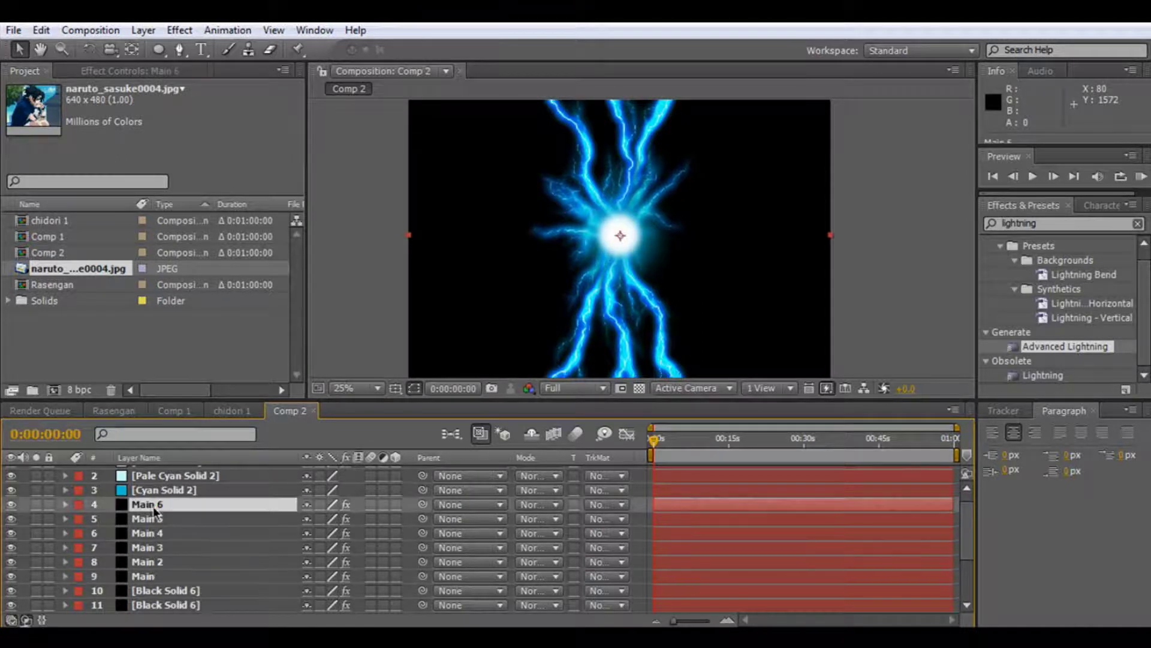
{"action": "left_click", "coordinate": [115, 67]}
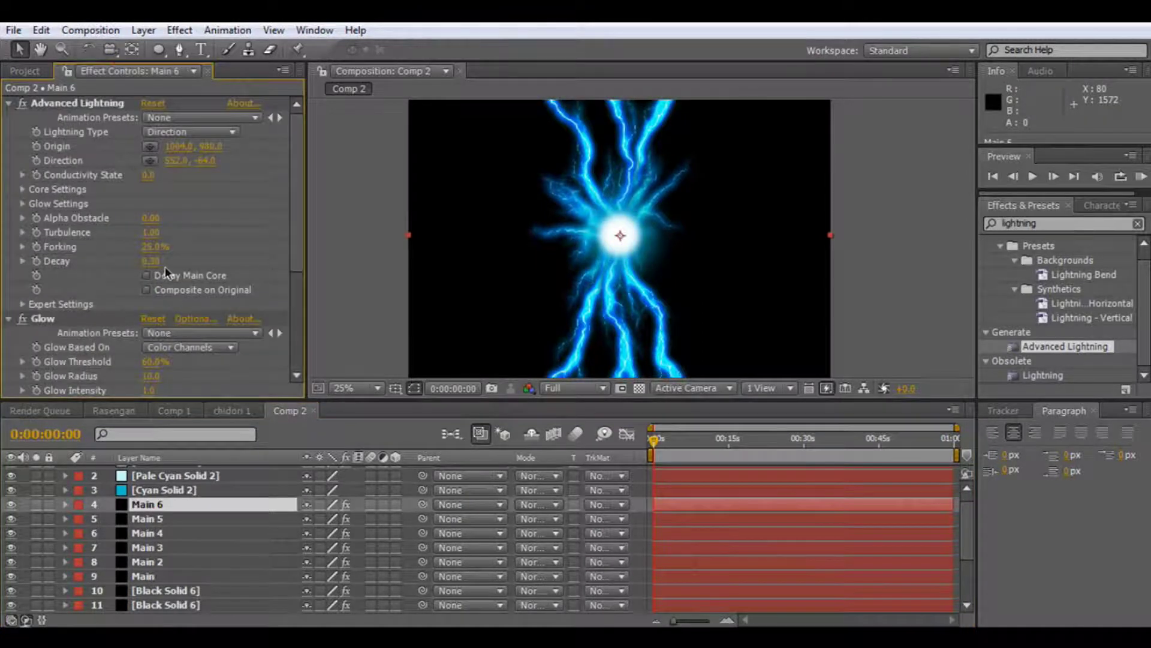
{"action": "left_click", "coordinate": [35, 175]}
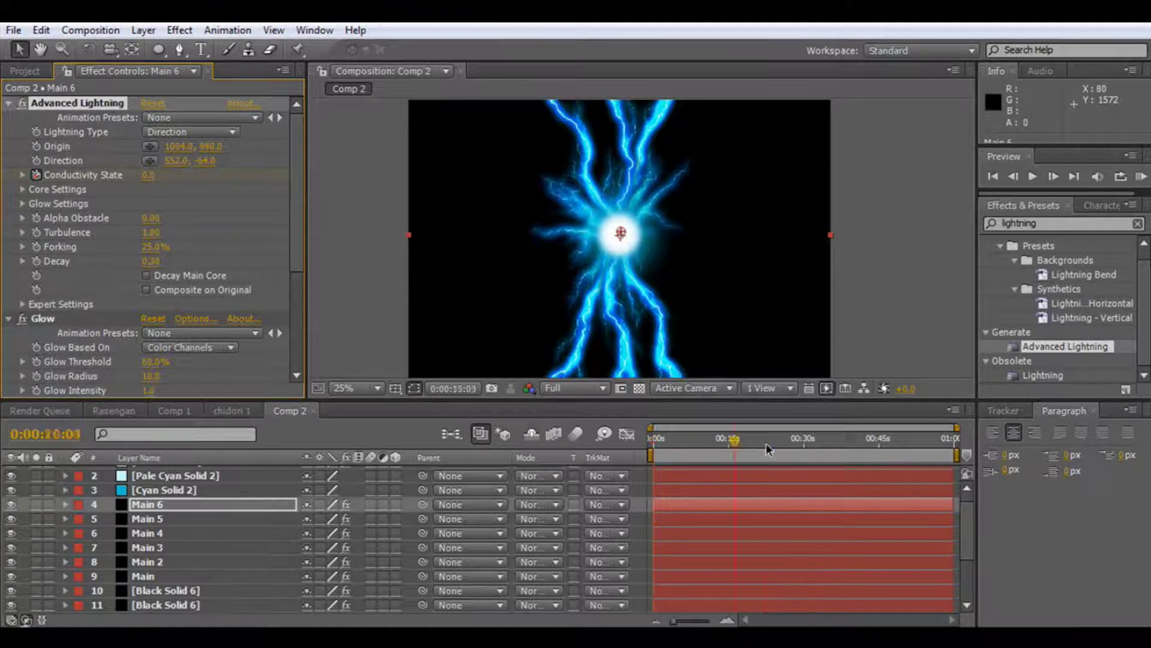
{"action": "left_click_drag", "start_coordinate": [768, 447], "coordinate": [955, 445]}
{"action": "left_click", "coordinate": [962, 442]}
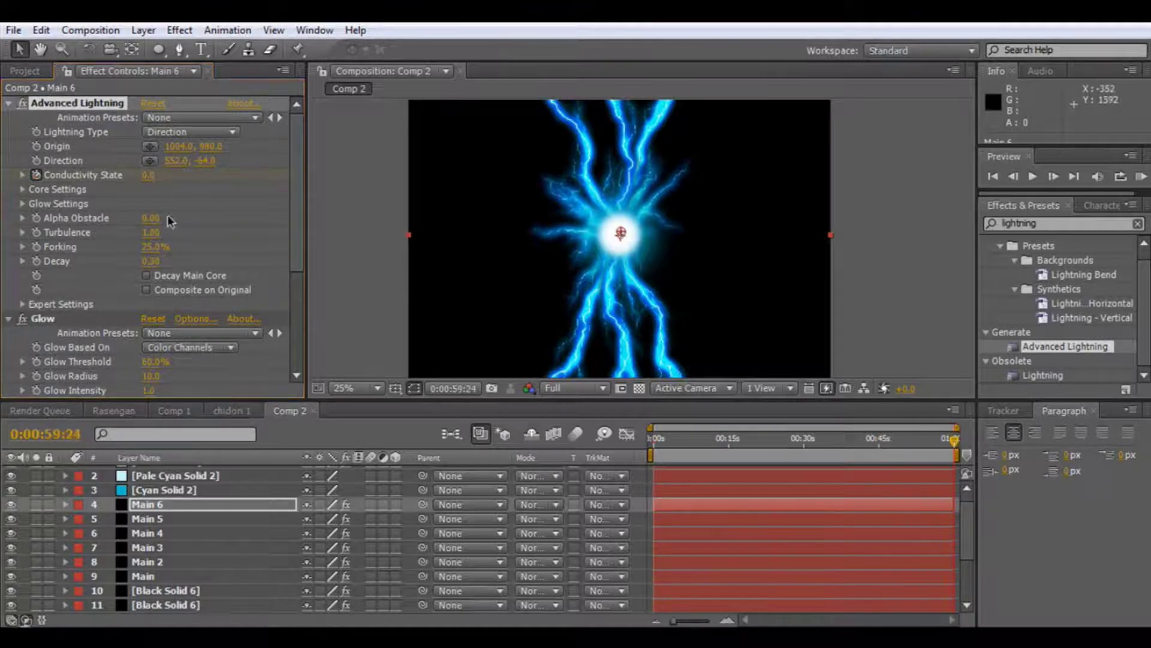
{"action": "left_click", "coordinate": [146, 177]}
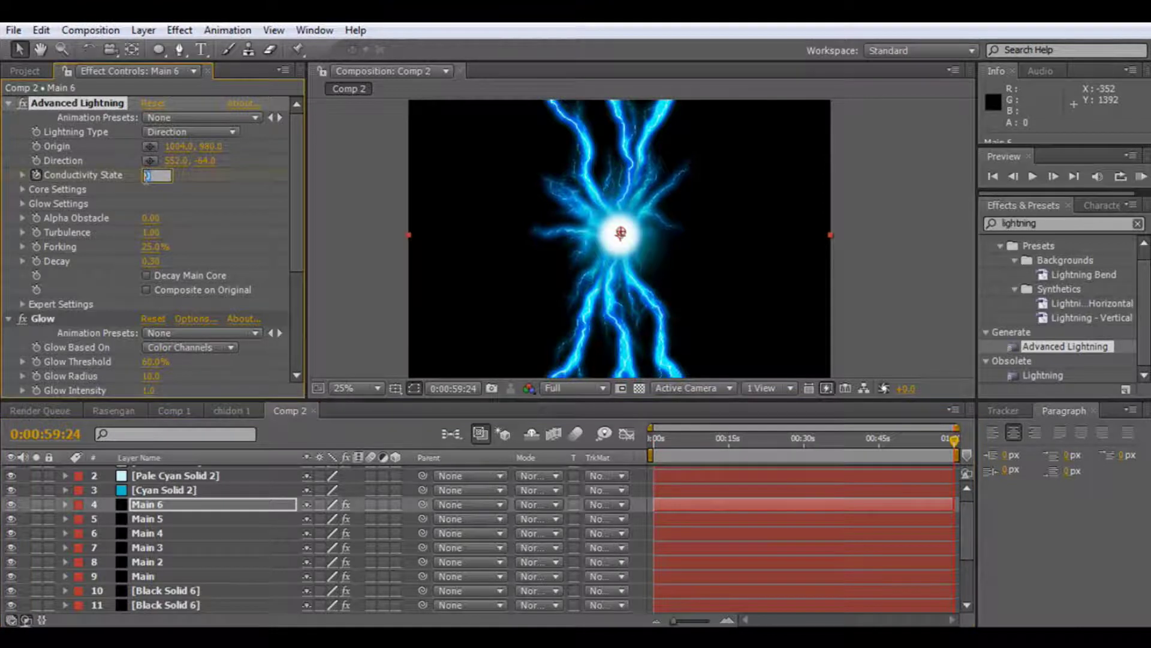
{"action": "type", "text": "60"}
{"action": "key", "text": "Return"}
{"action": "left_click", "coordinate": [153, 506]}
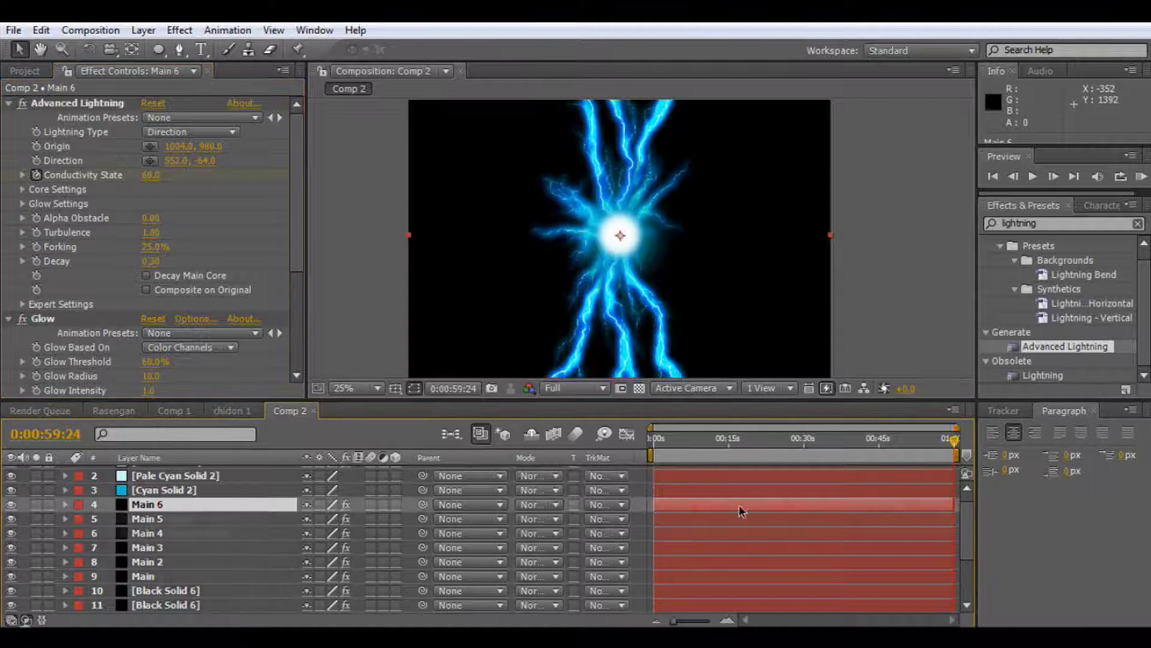
Paste Main 6's two Conductivity State keyframes onto layers Main 5 through Main at 0:00.
{"action": "key", "text": "u"}
{"action": "left_click_drag", "start_coordinate": [651, 526], "coordinate": [975, 535]}
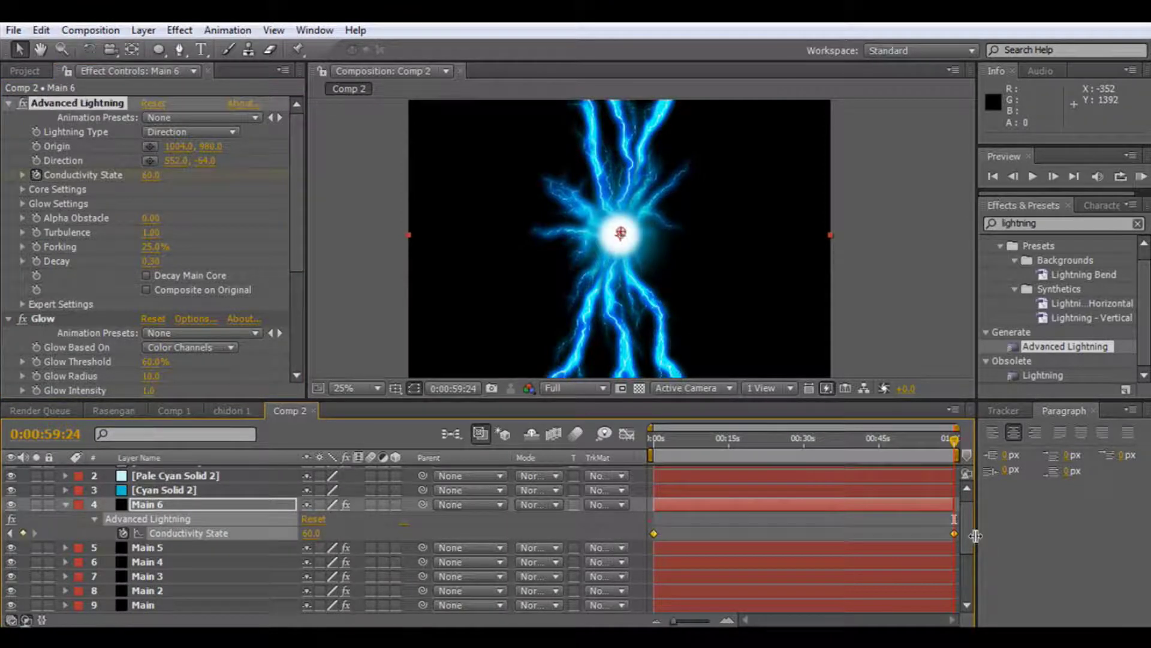
{"action": "left_click", "coordinate": [171, 549]}
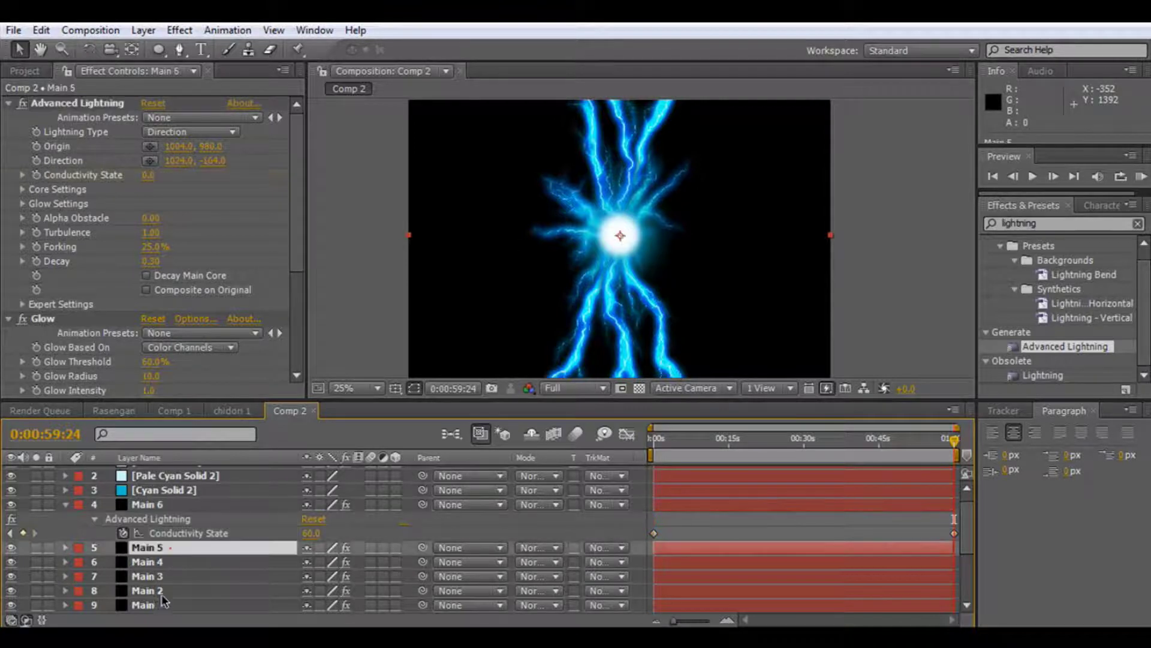
{"action": "left_click", "coordinate": [162, 605], "text": "shift"}
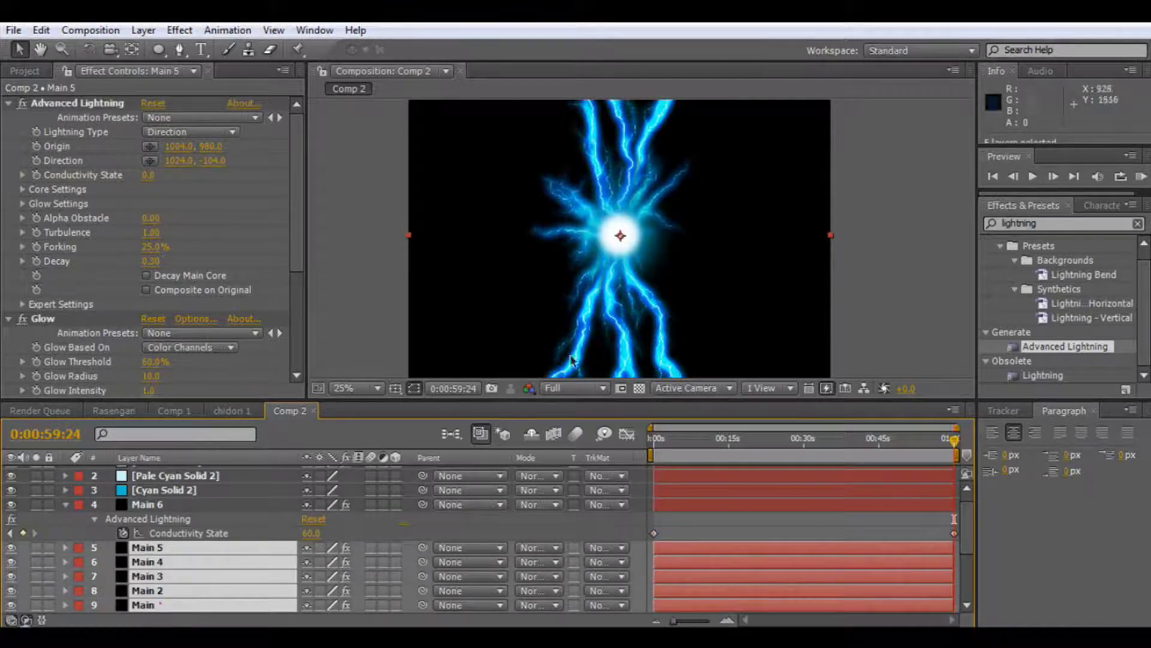
{"action": "key", "text": "ctrl+v"}
{"action": "key", "text": "ctrl+z"}
{"action": "left_click", "coordinate": [993, 177]}
{"action": "scroll", "coordinate": [168, 507], "scroll_direction": "up", "scroll_amount": 1}
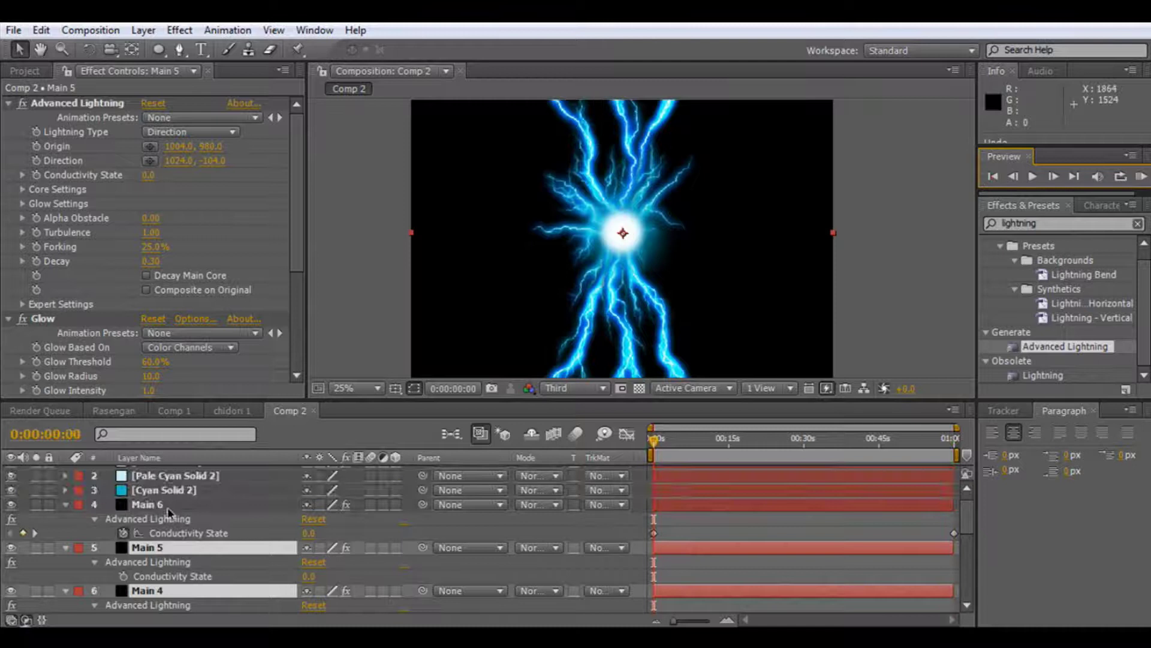
{"action": "scroll", "coordinate": [166, 512], "scroll_direction": "down", "scroll_amount": 4}
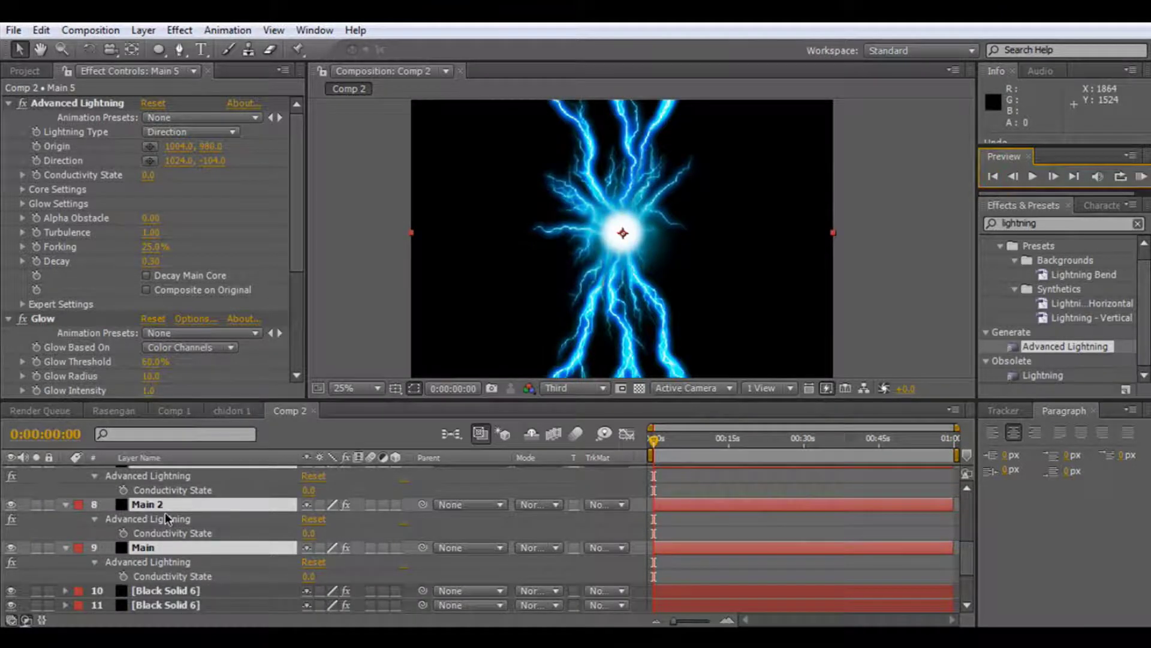
{"action": "key", "text": "ctrl+v"}
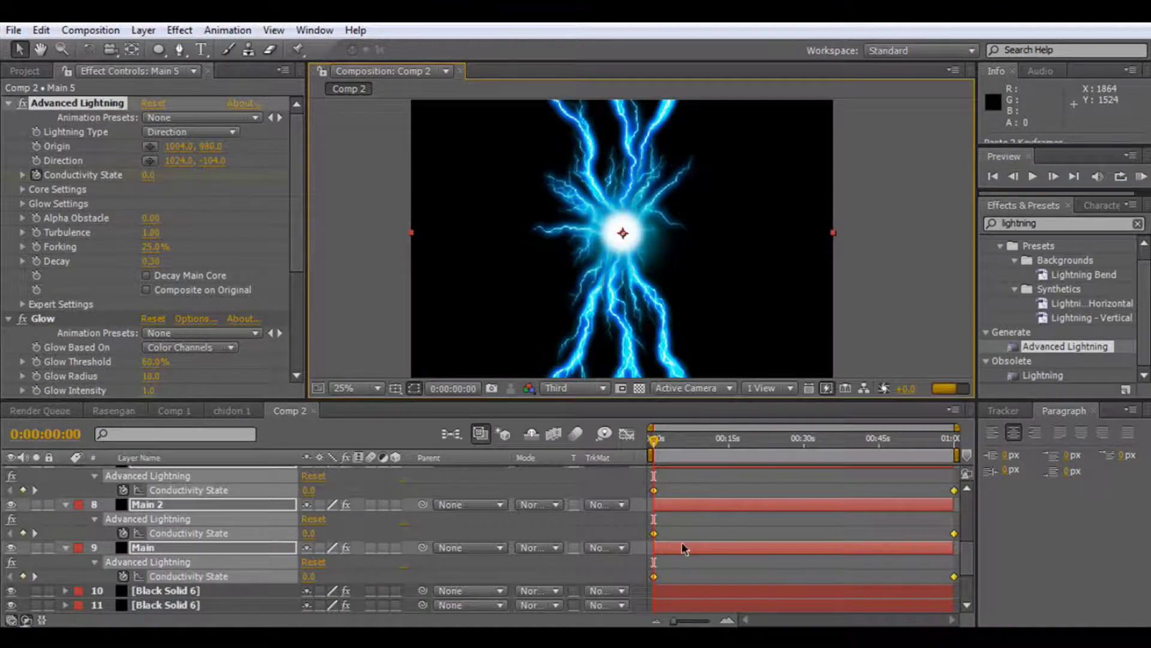
Collapse Main 5 and Main 6 and scrub to preview the animated lightning.
{"action": "scroll", "coordinate": [79, 557], "scroll_direction": "up", "scroll_amount": 6}
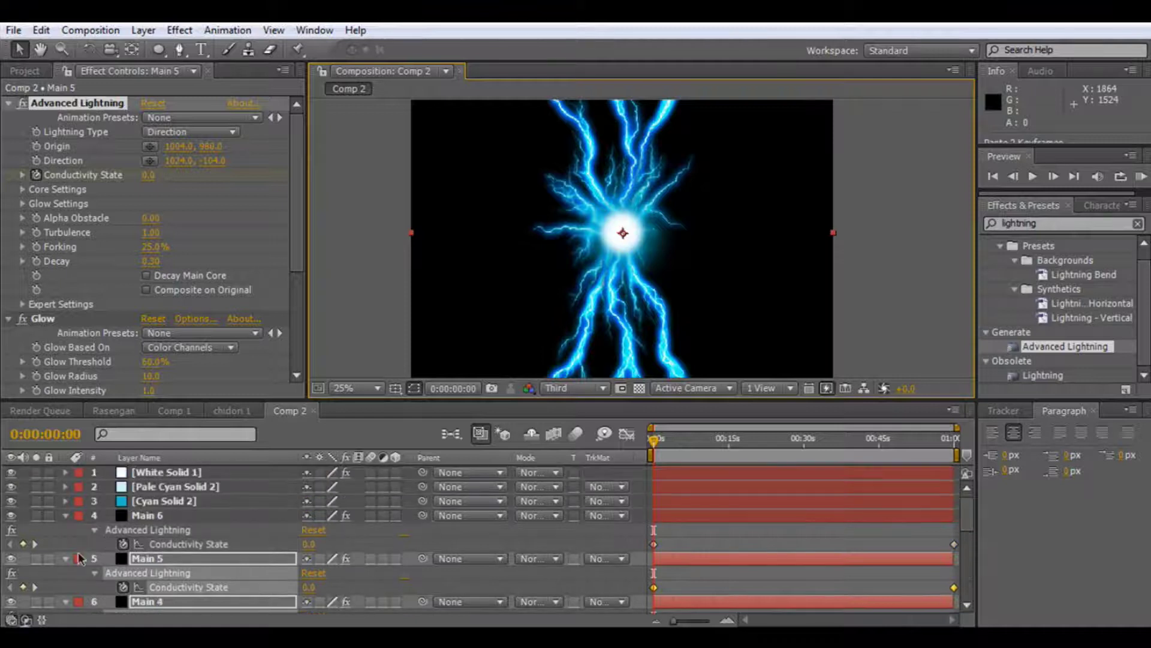
{"action": "left_click", "coordinate": [66, 558]}
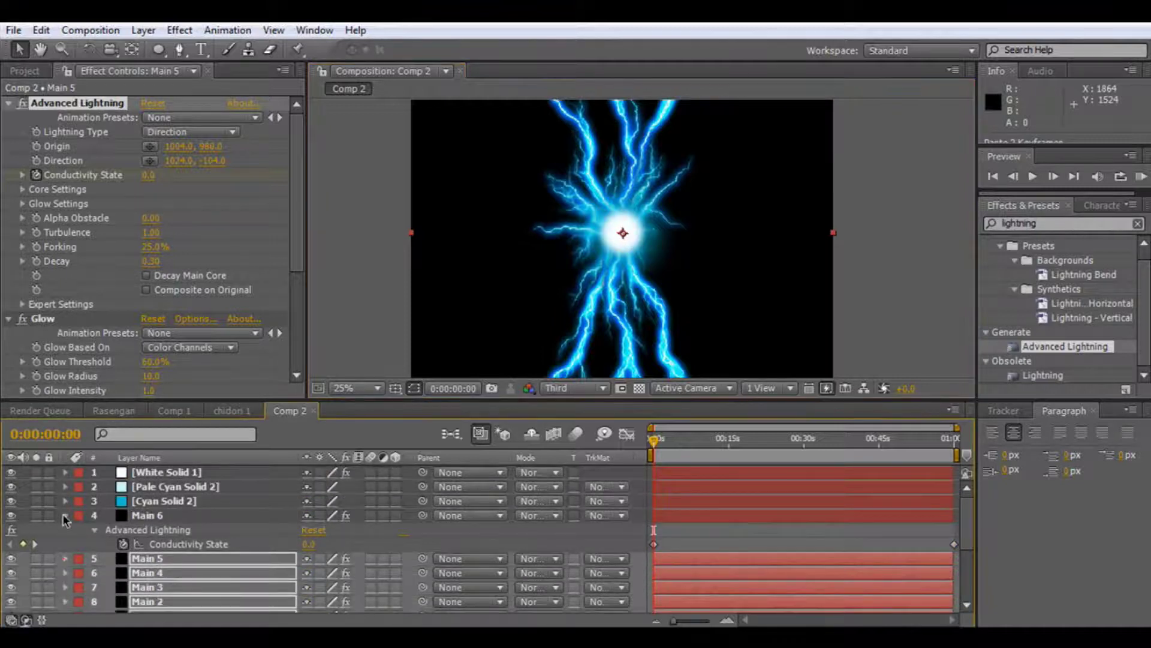
{"action": "left_click", "coordinate": [64, 515]}
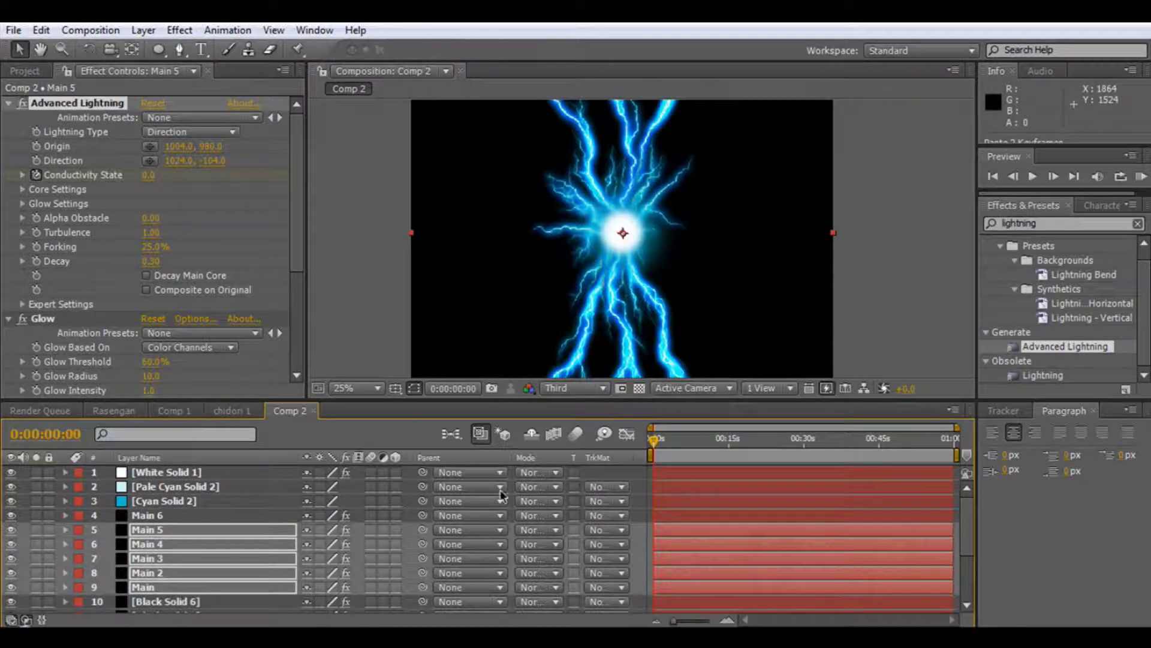
{"action": "left_click", "coordinate": [689, 418]}
{"action": "mouse_move", "coordinate": [657, 444]}
{"action": "left_mouse_down"}
{"action": "mouse_move", "coordinate": [666, 440]}
{"action": "mouse_move", "coordinate": [650, 440]}
{"action": "left_mouse_up"}
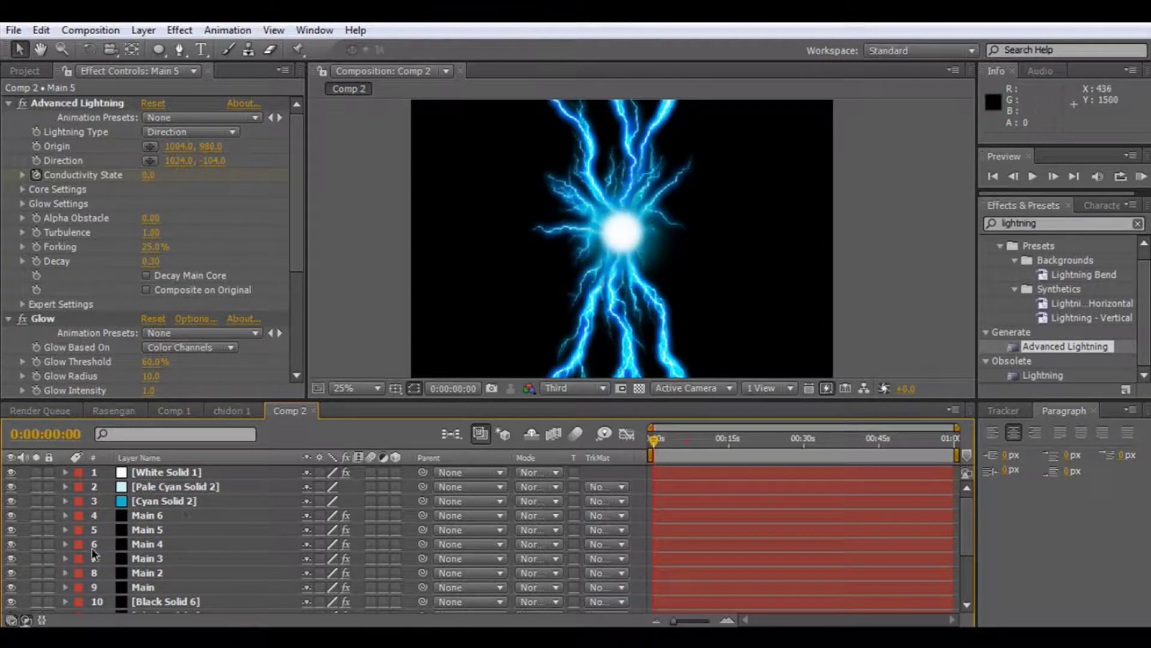
Duplicate Black Solid 6 and animate its Conductivity State from 12.6 up to 96.5 at the last frame.
{"action": "left_click", "coordinate": [164, 602]}
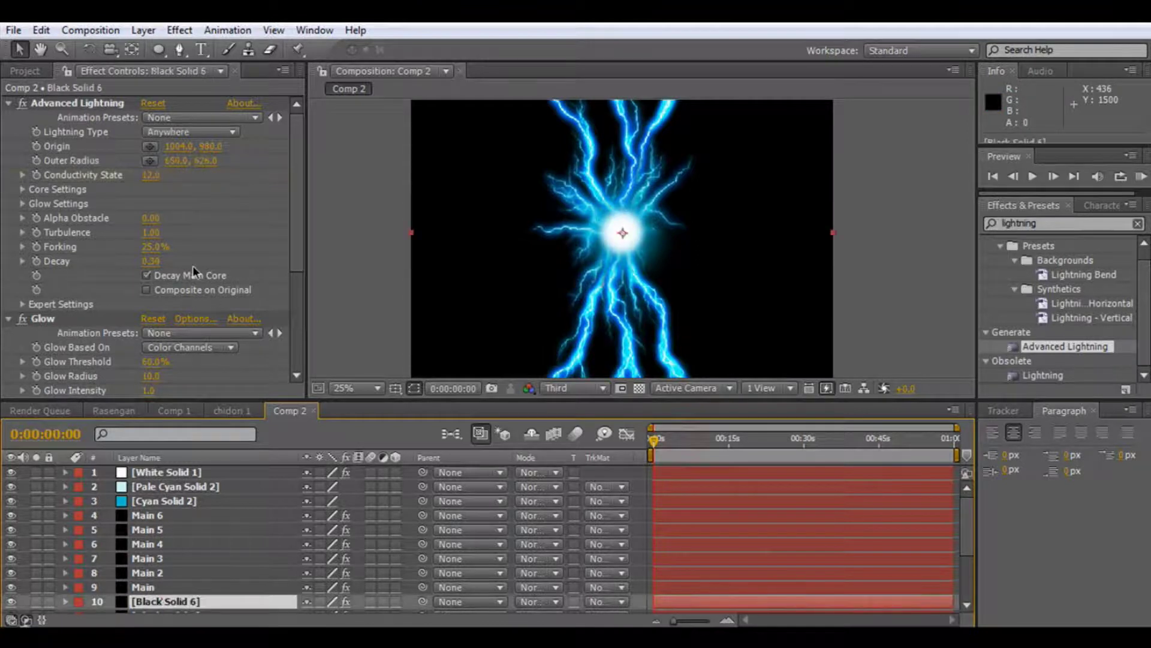
{"action": "left_click", "coordinate": [38, 175]}
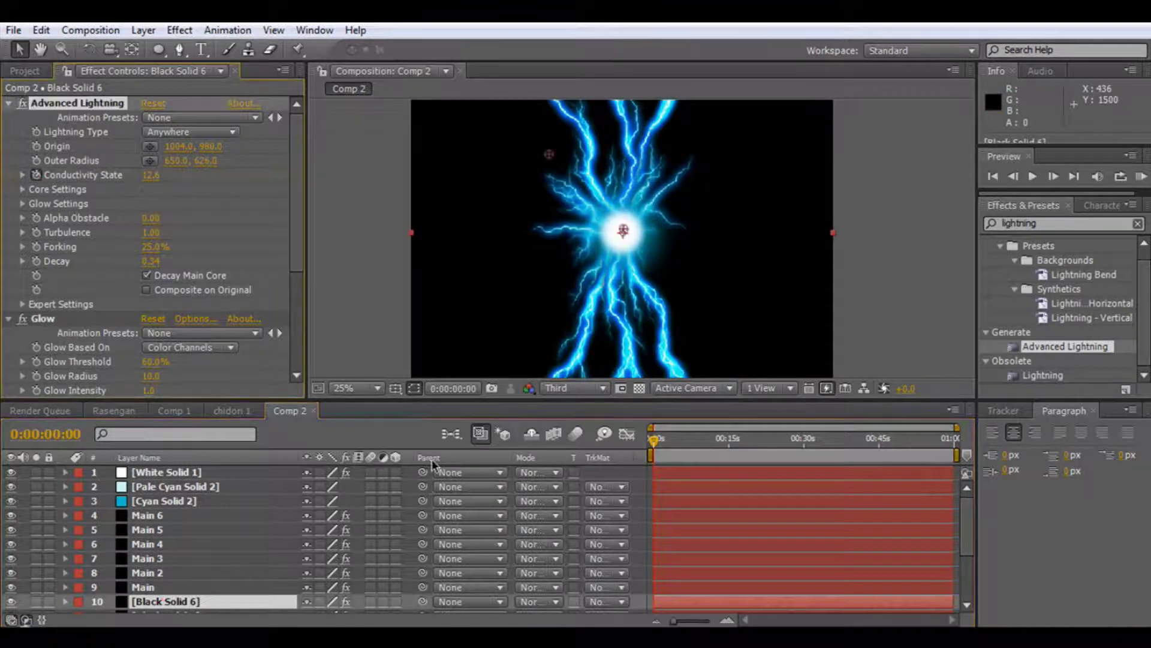
{"action": "left_click", "coordinate": [186, 602]}
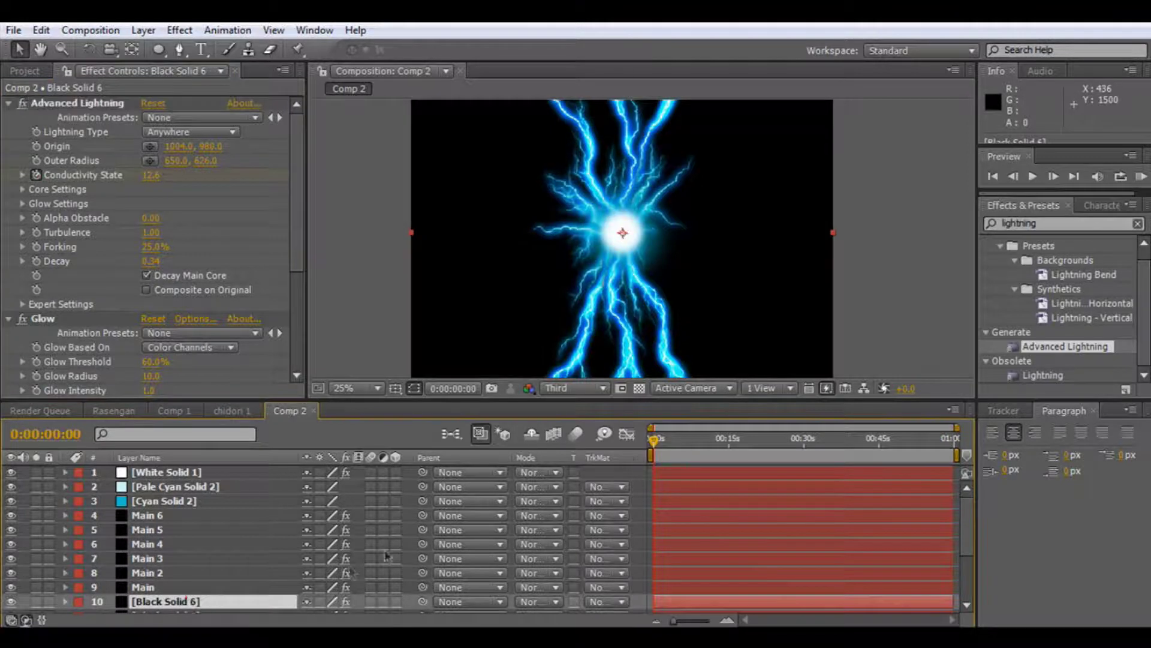
{"action": "key", "text": "ctrl+d"}
{"action": "key", "text": "ctrl+d"}
{"action": "key", "text": "ctrl+d"}
{"action": "key", "text": "ctrl+d"}
{"action": "key", "text": "ctrl+d"}
{"action": "key", "text": "ctrl+d"}
{"action": "key", "text": "u"}
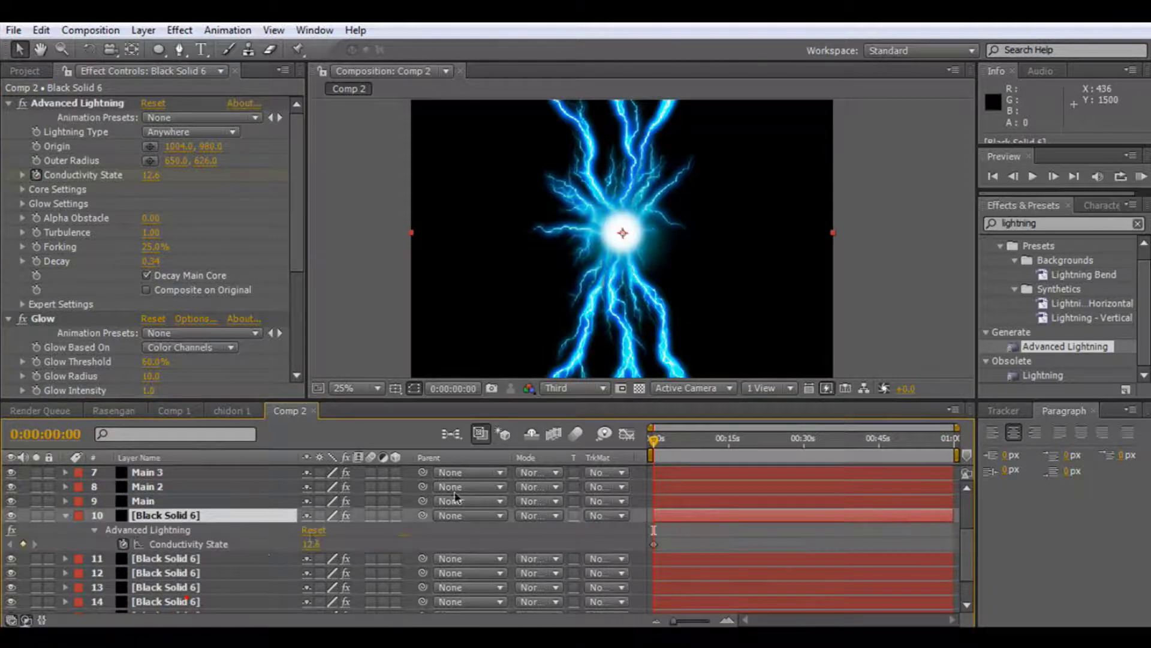
{"action": "left_click", "coordinate": [1073, 175]}
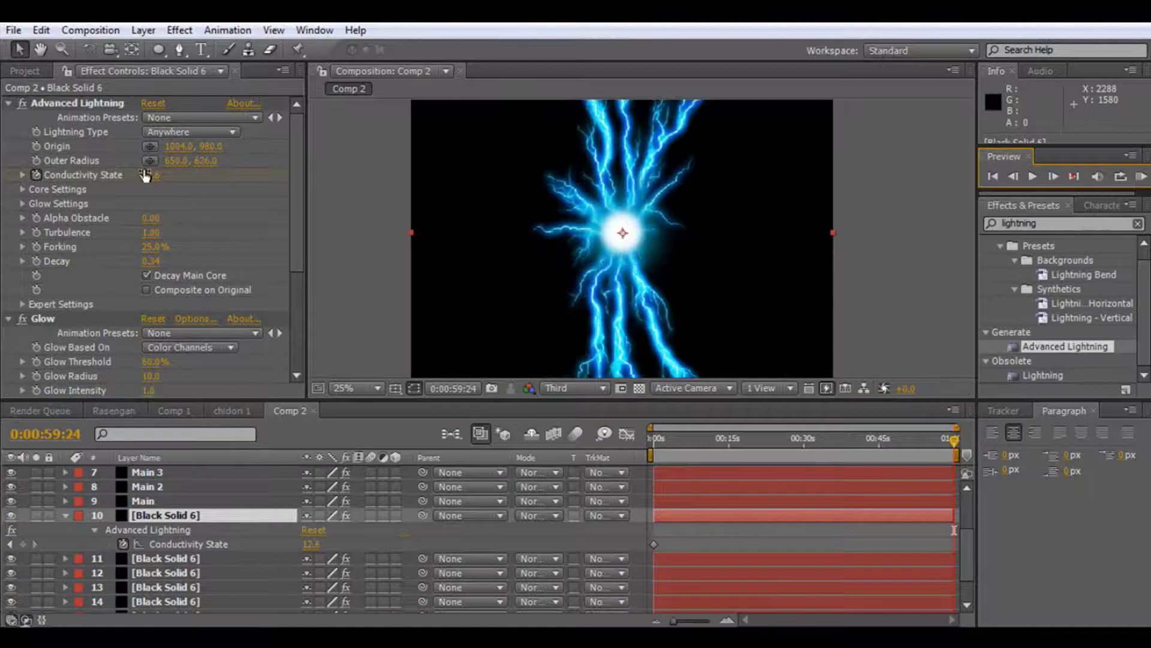
{"action": "left_click_drag", "start_coordinate": [157, 174], "coordinate": [446, 216]}
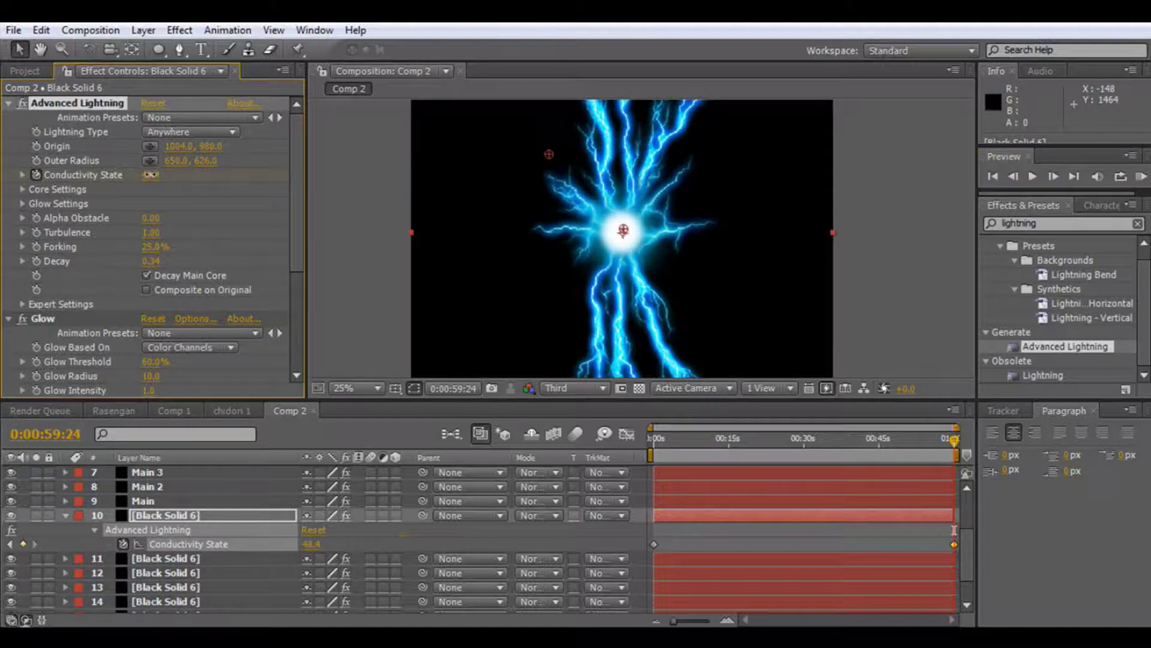
{"action": "left_click_drag", "start_coordinate": [150, 175], "coordinate": [557, 186]}
Start a Conductivity State keyframe on the duplicate lightning layer 11.
{"action": "left_click", "coordinate": [178, 560]}
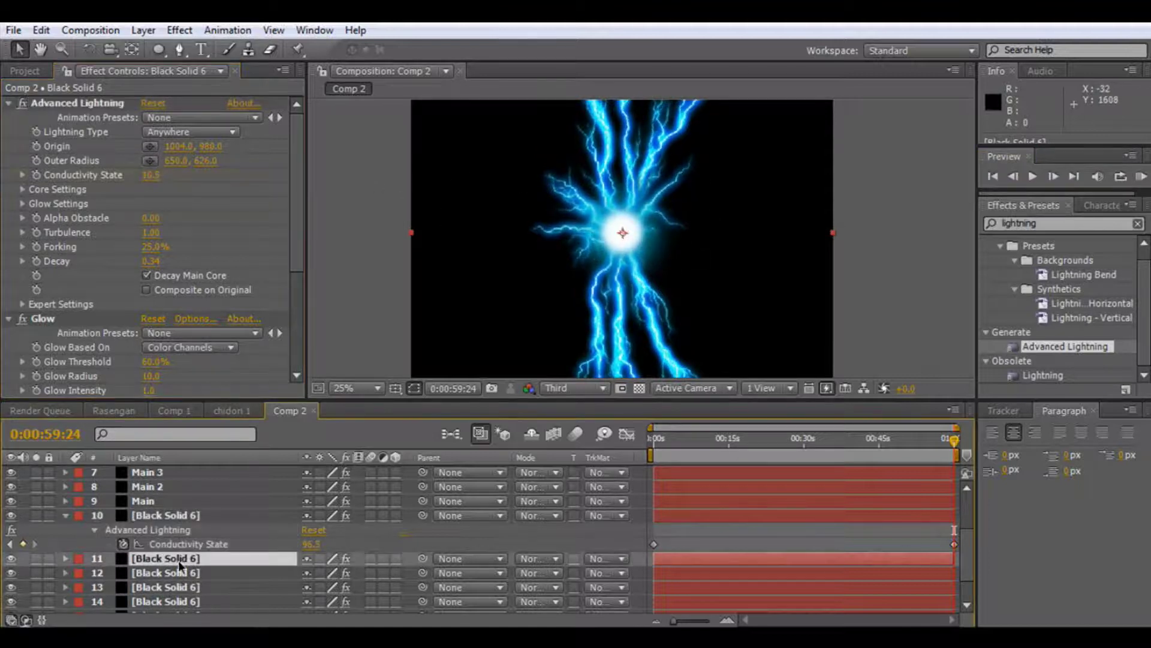
{"action": "scroll", "coordinate": [178, 560], "scroll_direction": "down", "scroll_amount": 3}
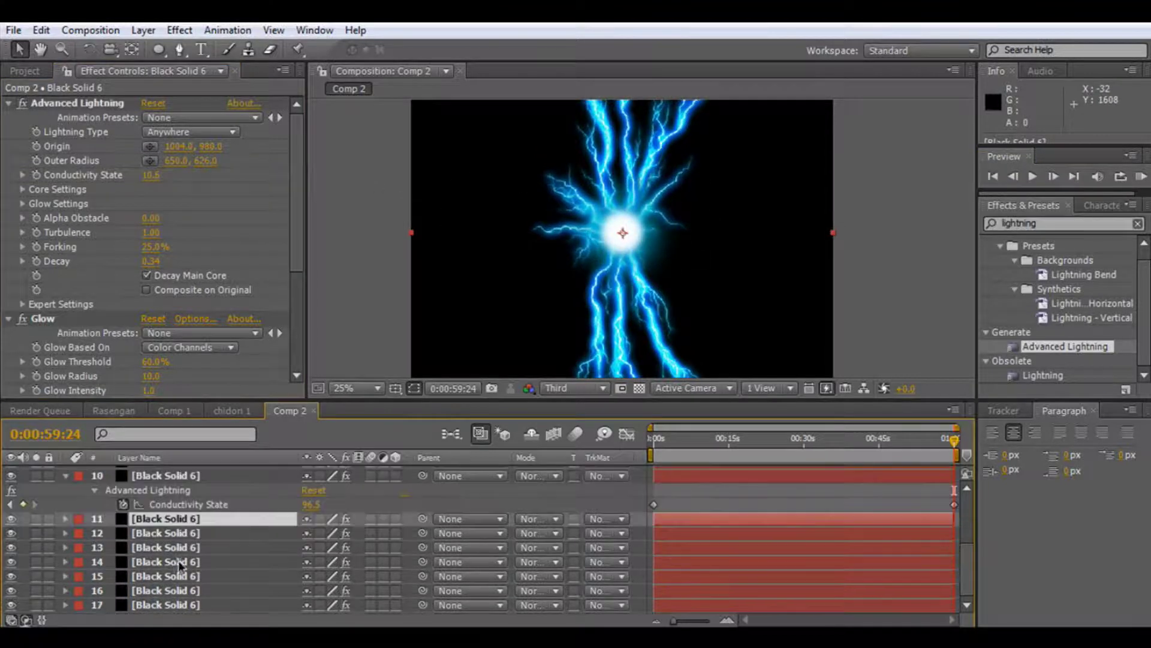
{"action": "left_click", "coordinate": [36, 175]}
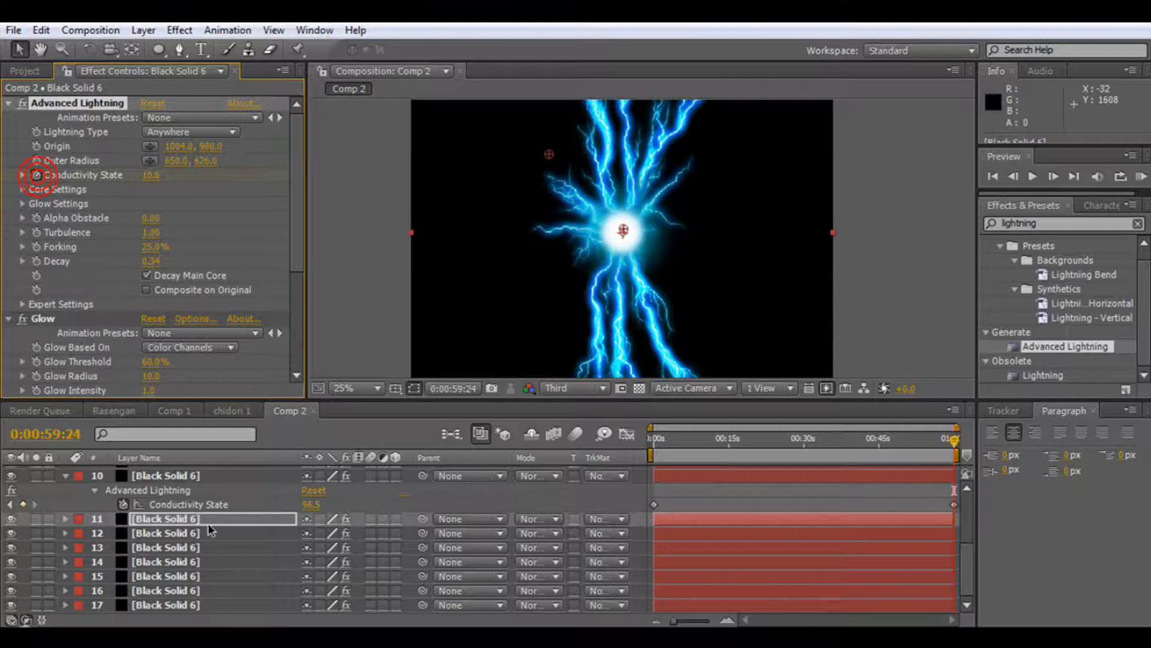
{"action": "left_click", "coordinate": [206, 516]}
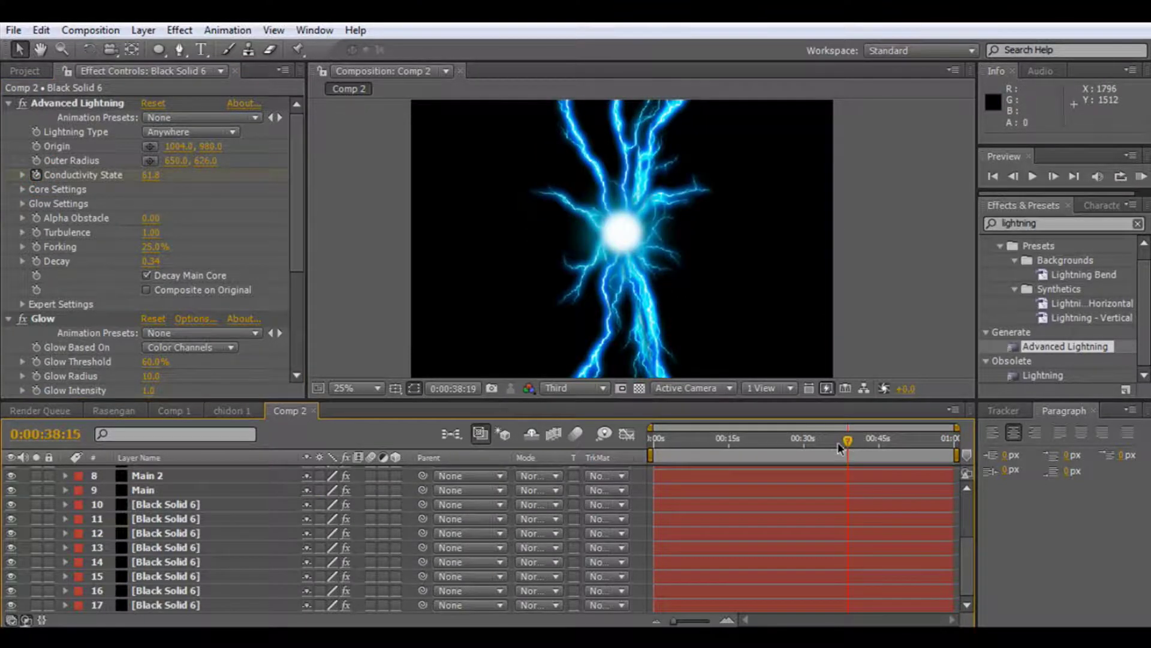
Preview the lightning at an earlier time, then show the Project panel's item list.
{"action": "left_click_drag", "start_coordinate": [839, 447], "coordinate": [770, 455]}
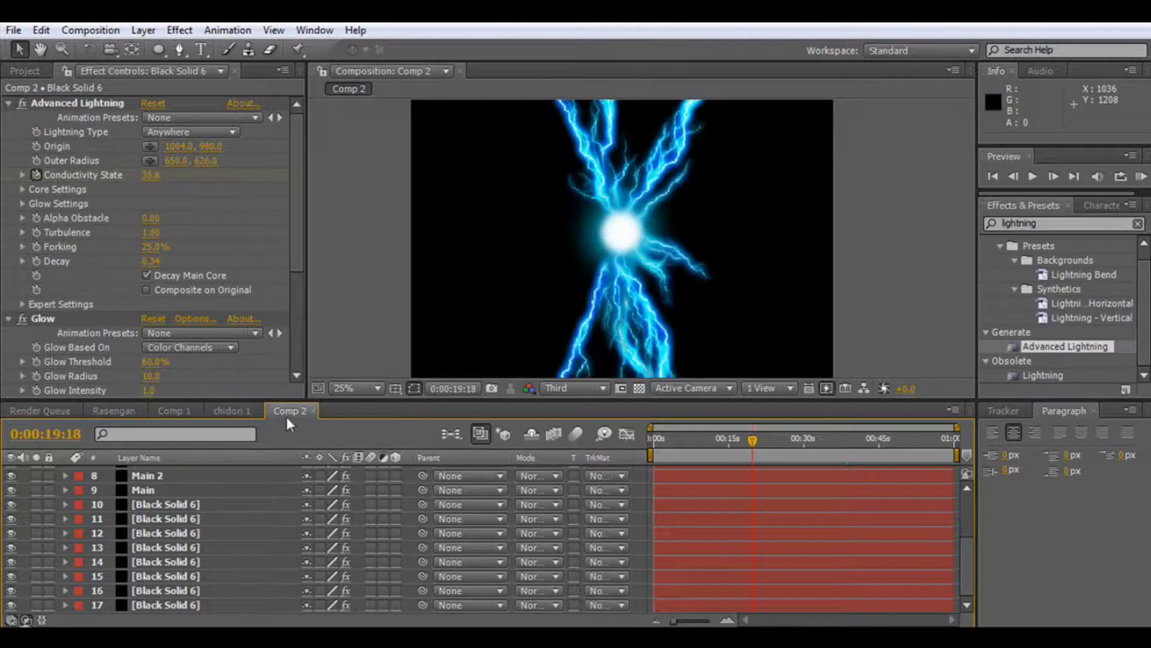
{"action": "left_click", "coordinate": [24, 70]}
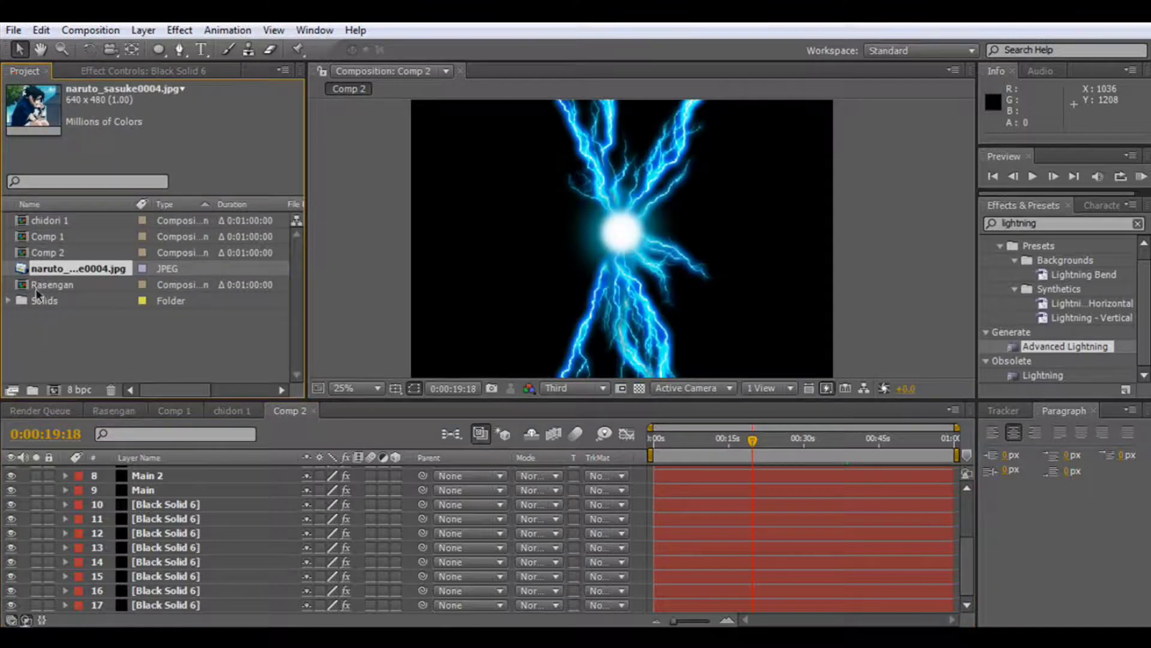
{"action": "left_click", "coordinate": [148, 331]}
Build a naruto_sasuke0004 comp from the image, add Comp 2 above it and shrink it to fit.
{"action": "left_click_drag", "start_coordinate": [34, 270], "coordinate": [53, 390]}
{"action": "left_click_drag", "start_coordinate": [48, 261], "coordinate": [645, 254]}
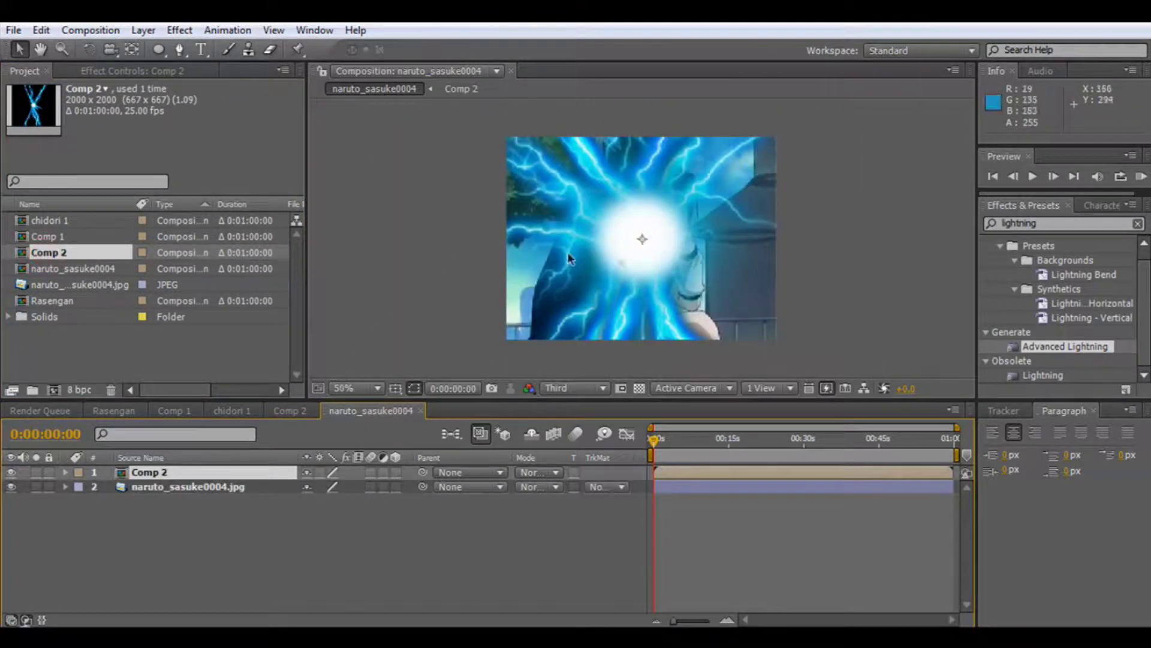
{"action": "left_click_drag", "start_coordinate": [409, 239], "coordinate": [544, 240]}
{"action": "scroll", "coordinate": [653, 243], "scroll_direction": "up", "scroll_amount": 2}
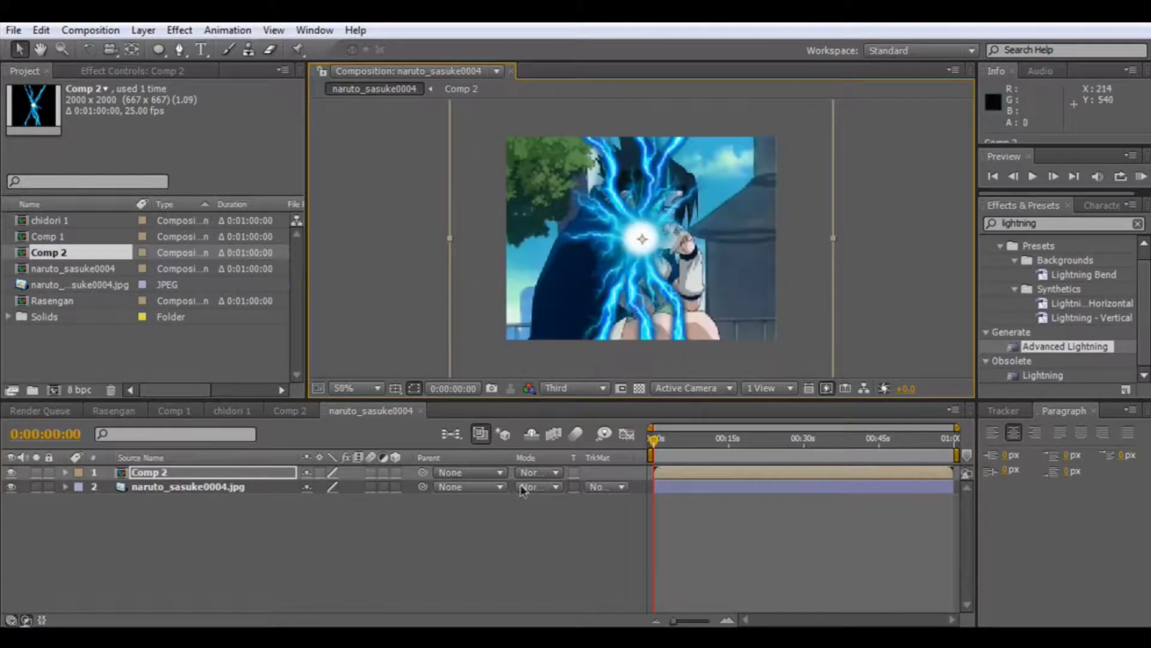
Keyframe Comp 2's Position from time 0 to 224, 82 at 0:00:03:09 on Sasuke's hand.
{"action": "left_click", "coordinate": [224, 474]}
{"action": "key", "text": "p"}
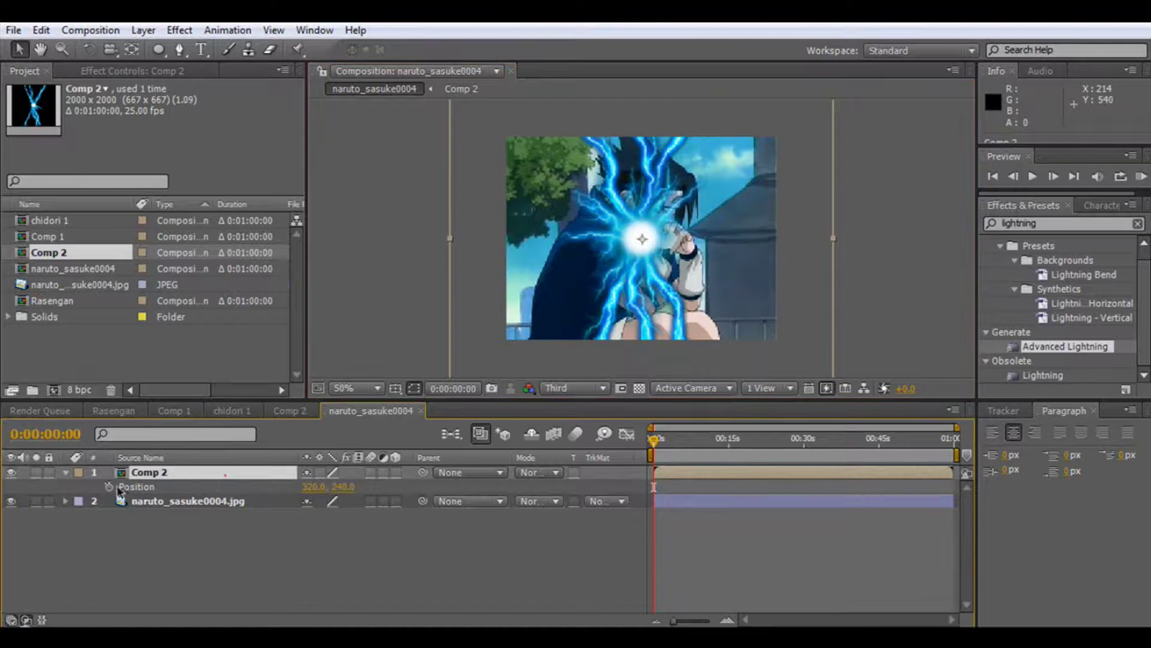
{"action": "left_click", "coordinate": [109, 486]}
{"action": "left_click", "coordinate": [659, 441]}
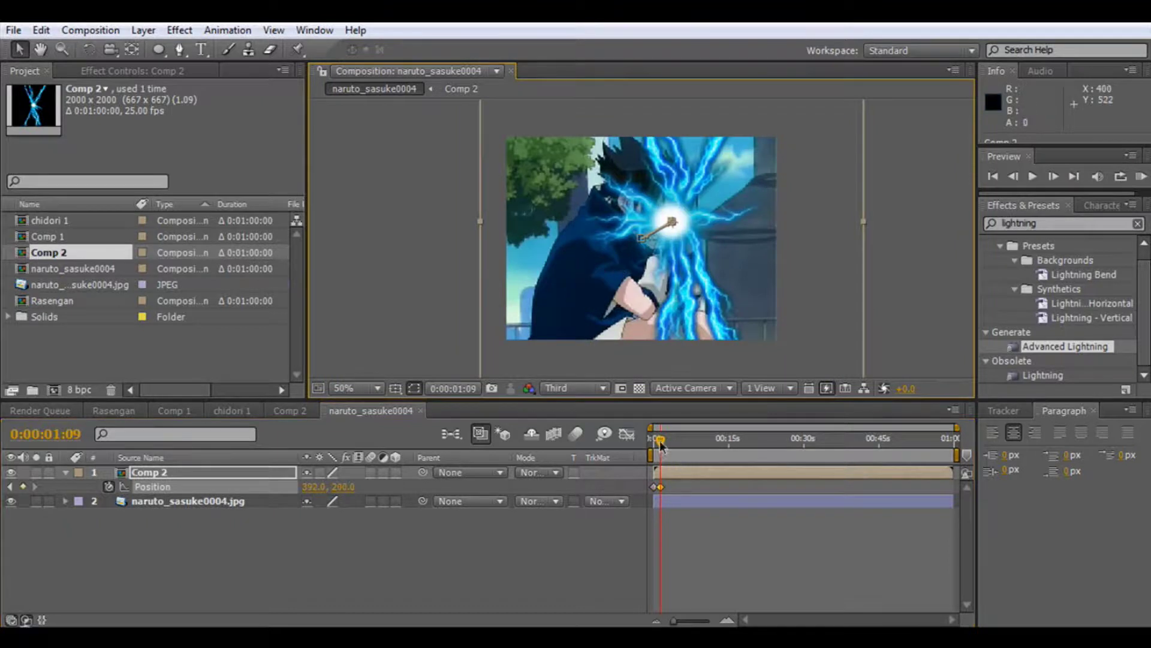
{"action": "left_click_drag", "start_coordinate": [660, 441], "coordinate": [672, 444]}
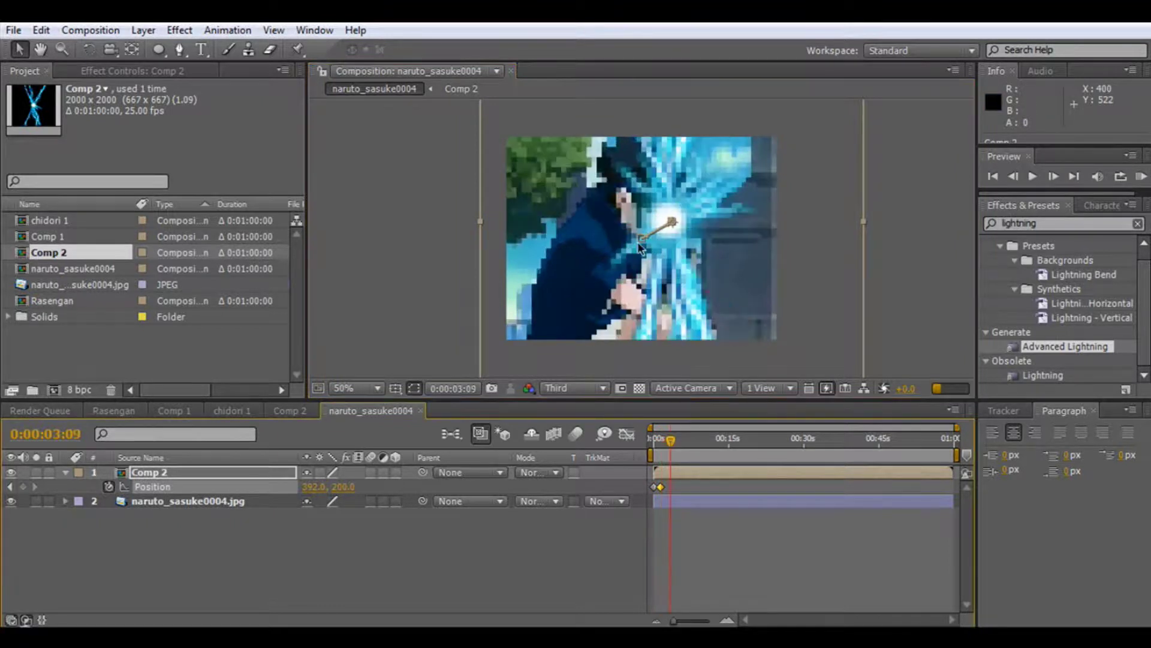
{"action": "left_click_drag", "start_coordinate": [635, 242], "coordinate": [566, 195]}
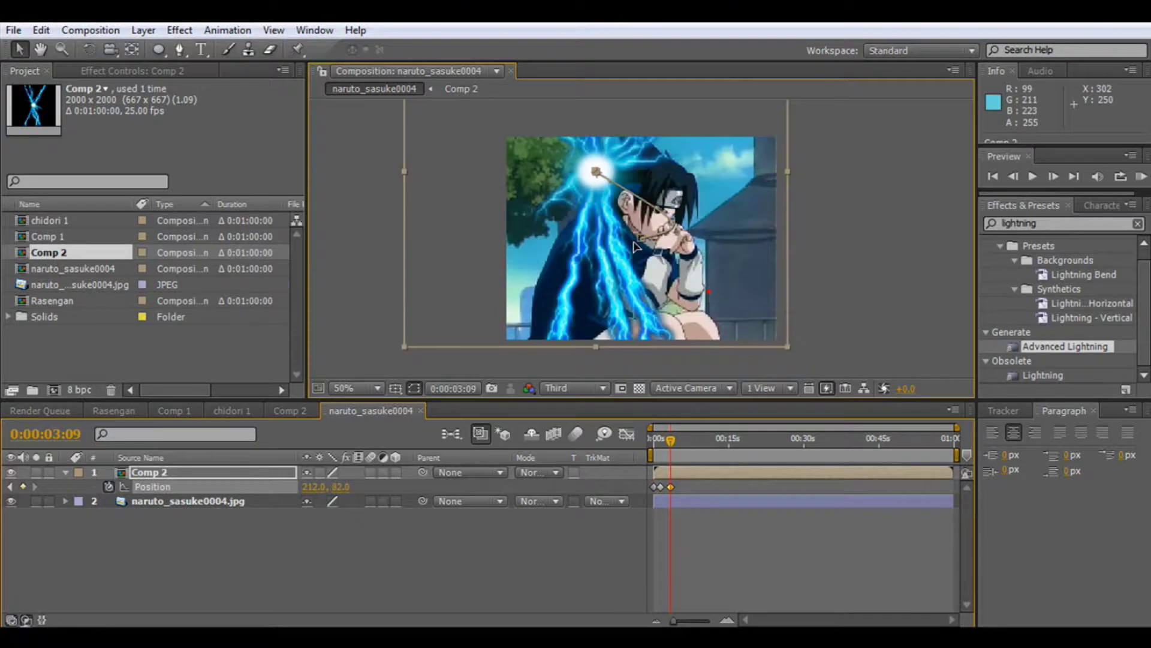
{"action": "left_click", "coordinate": [356, 281]}
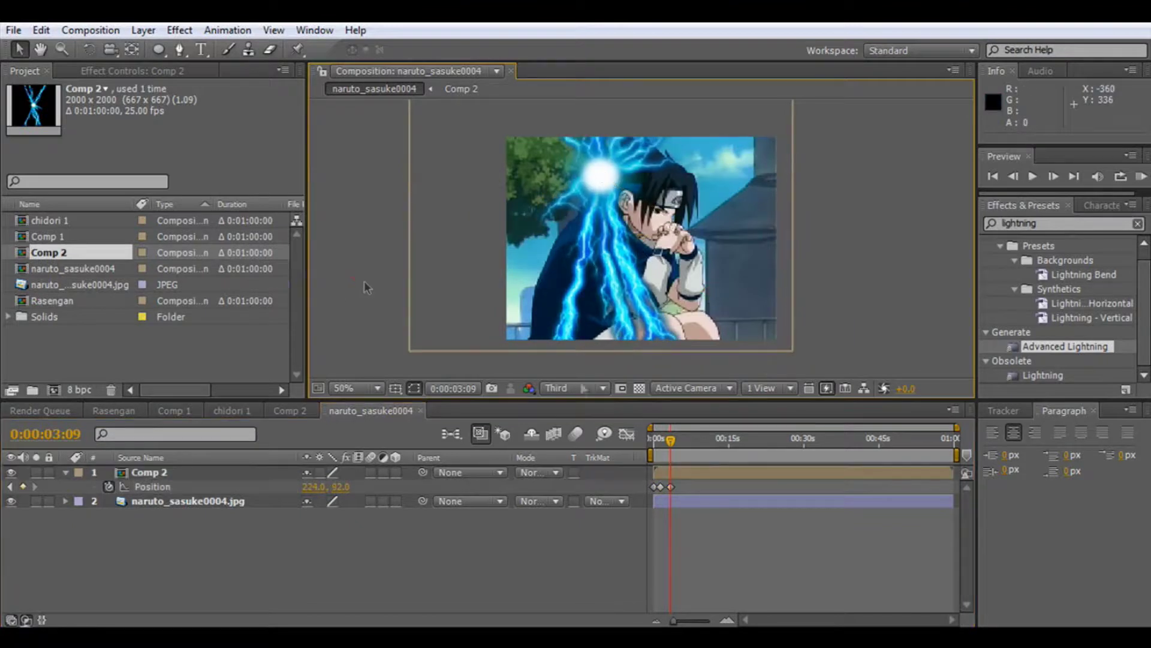
{"action": "left_click_drag", "start_coordinate": [671, 441], "coordinate": [656, 444]}
{"action": "left_click", "coordinate": [658, 444]}
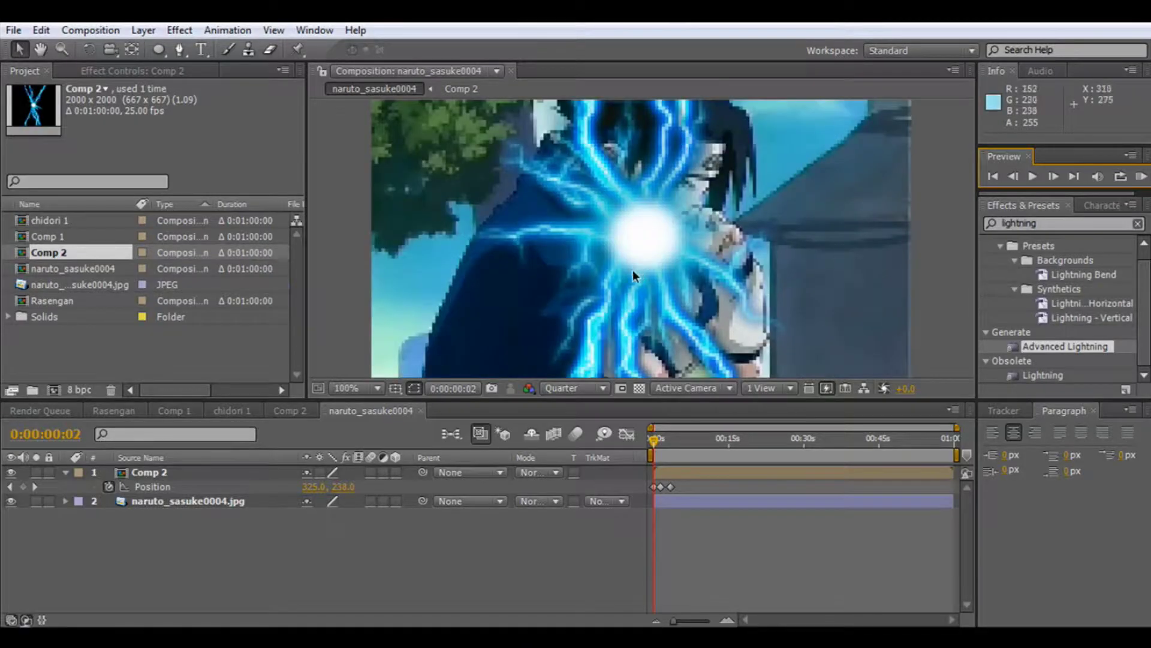
Set the viewer to 100% magnification and Full resolution.
{"action": "left_click", "coordinate": [576, 389]}
{"action": "left_click", "coordinate": [576, 433]}
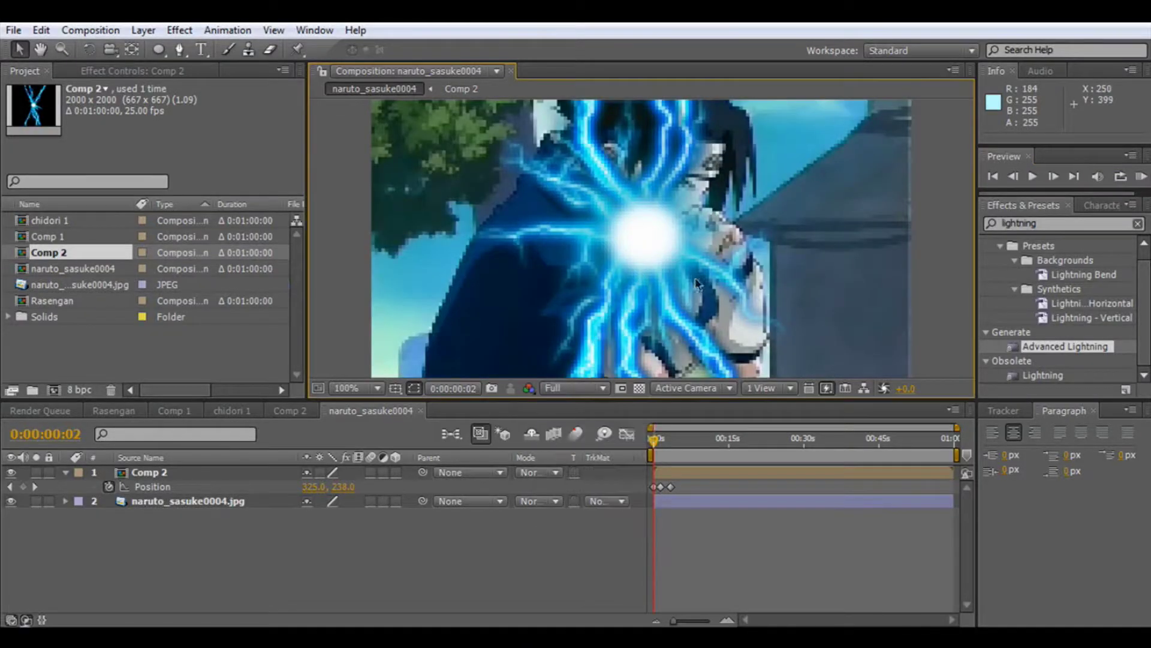